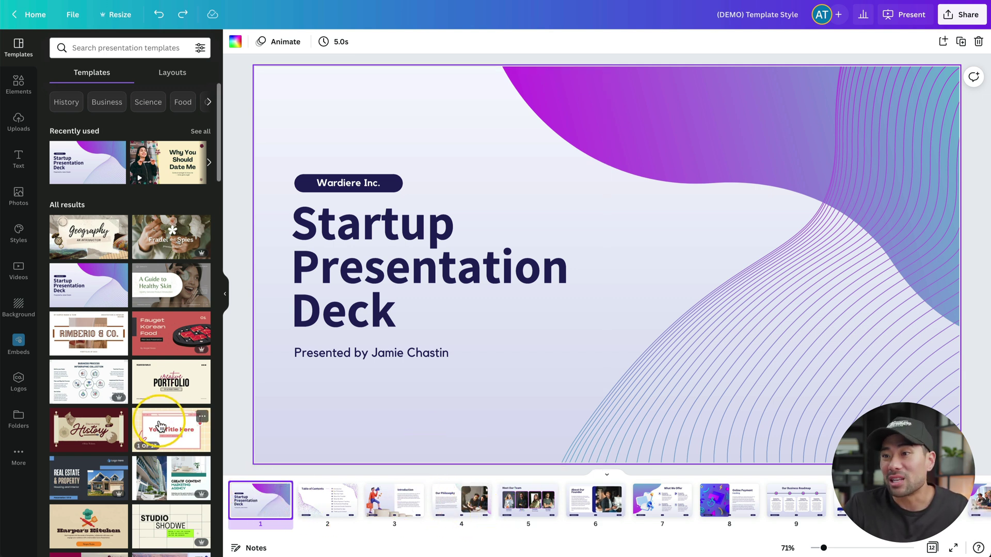
Apply the Pale Yellow Pink Digitalism template style to every page of the deck
{"action": "scroll", "coordinate": [157, 428], "scroll_direction": "down", "scroll_amount": 2}
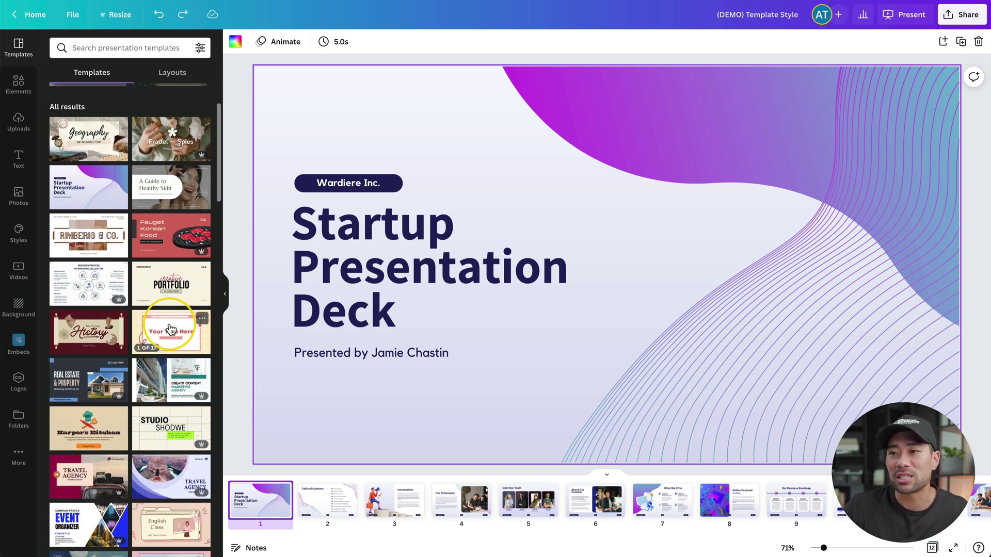
{"action": "left_click", "coordinate": [170, 335]}
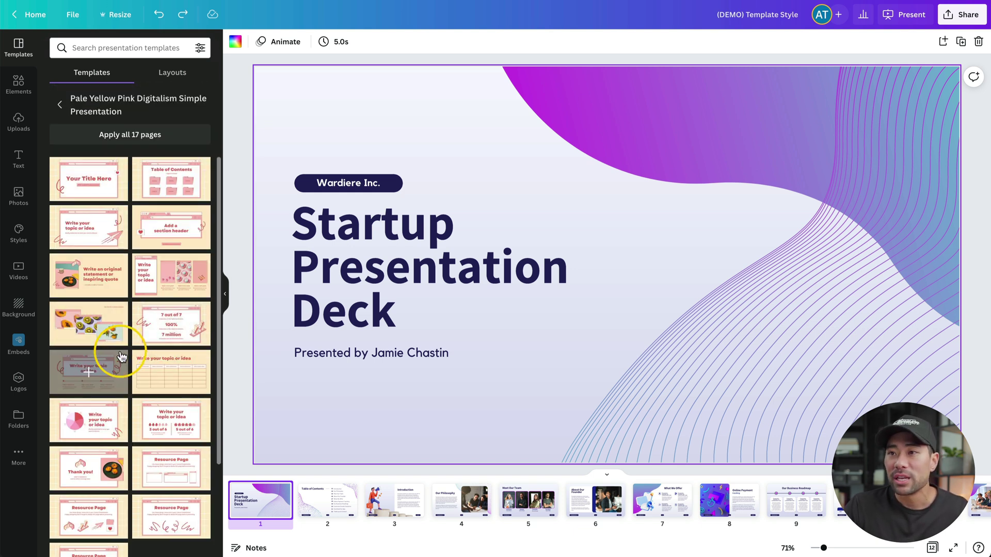
{"action": "scroll", "coordinate": [125, 346], "scroll_direction": "down", "scroll_amount": 3}
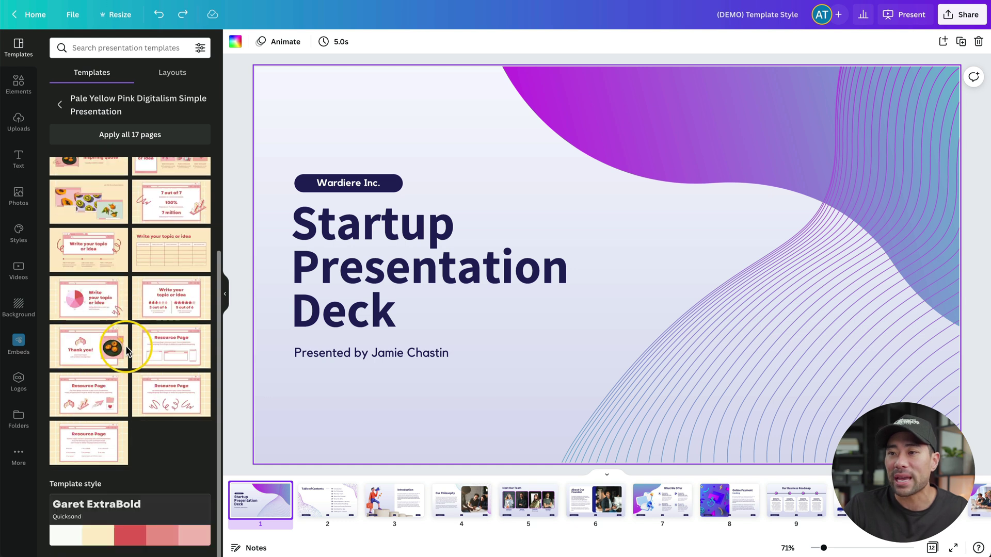
{"action": "left_click", "coordinate": [99, 517]}
{"action": "left_click", "coordinate": [299, 441]}
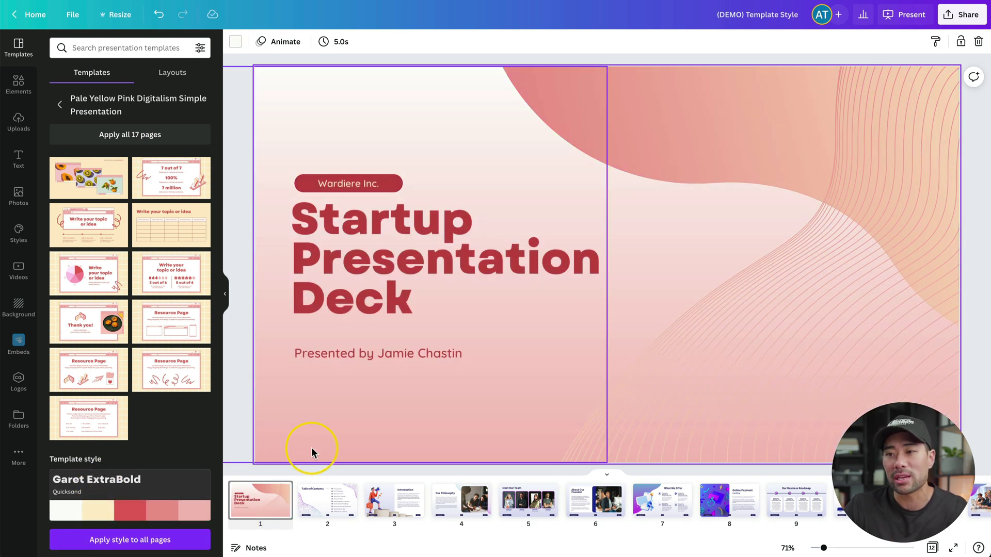
{"action": "left_click", "coordinate": [311, 447]}
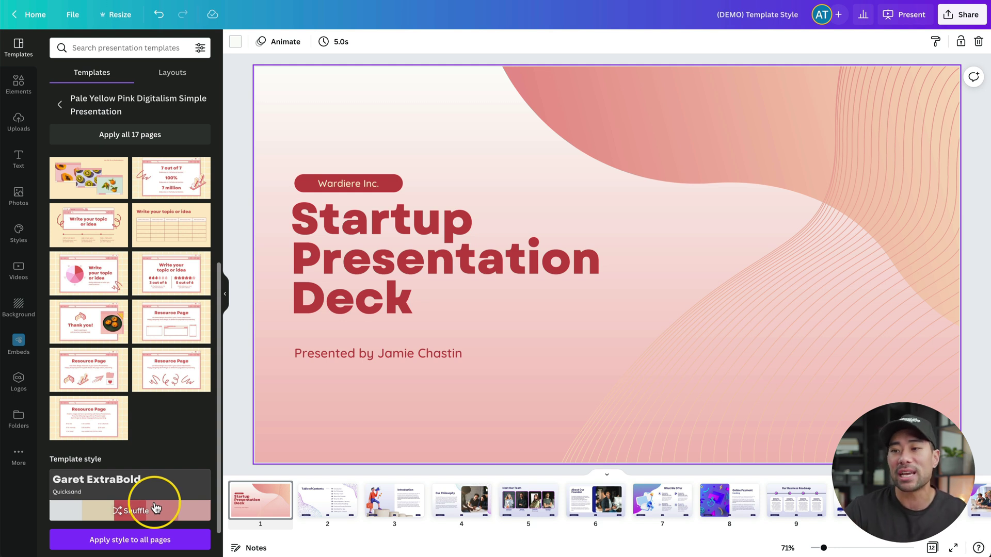
{"action": "left_click", "coordinate": [119, 541]}
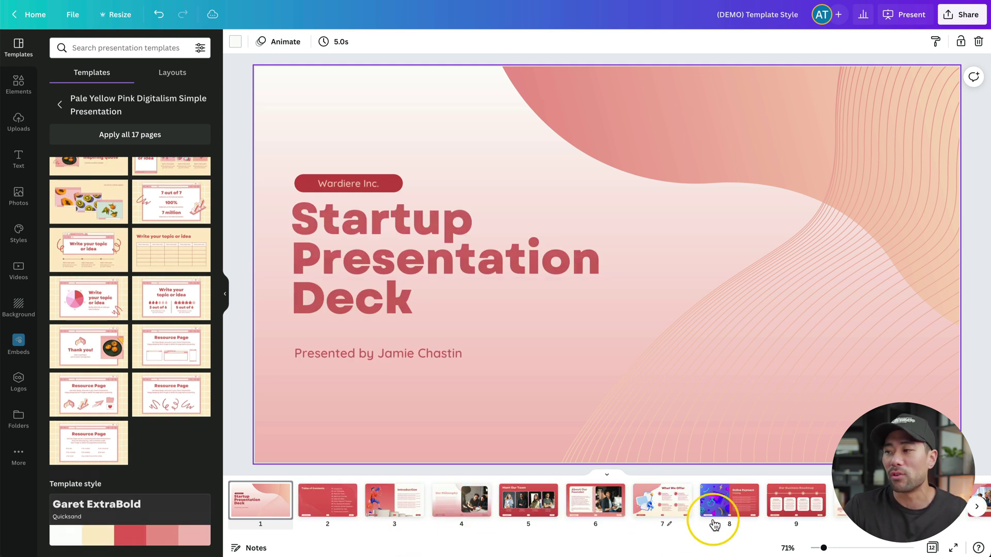
Browse pages 8, 9, Customer Growth Statistics, Download Our Payment App, and Get in Touch
{"action": "left_click", "coordinate": [738, 522]}
{"action": "left_click", "coordinate": [785, 508]}
{"action": "left_click", "coordinate": [846, 503]}
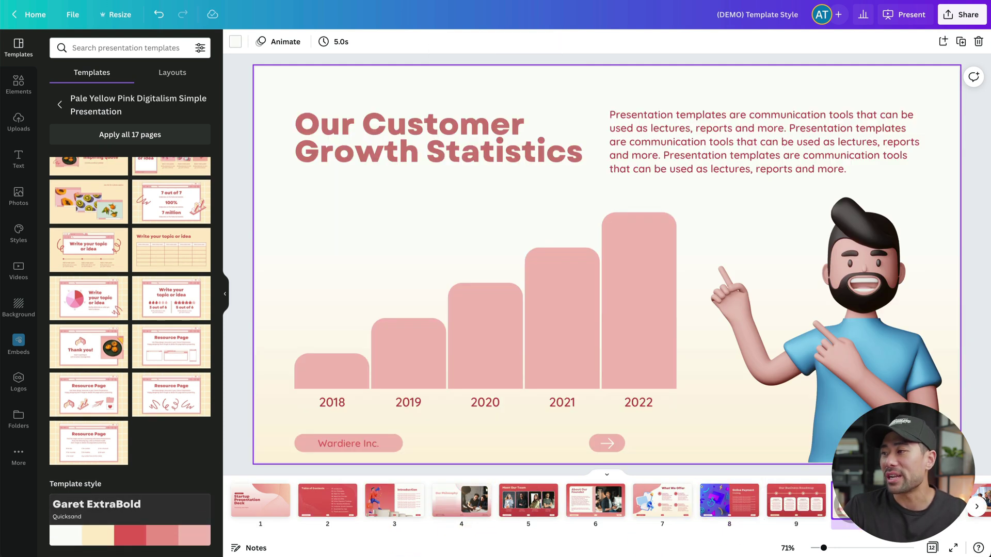
{"action": "left_click", "coordinate": [930, 500]}
{"action": "left_click", "coordinate": [887, 501]}
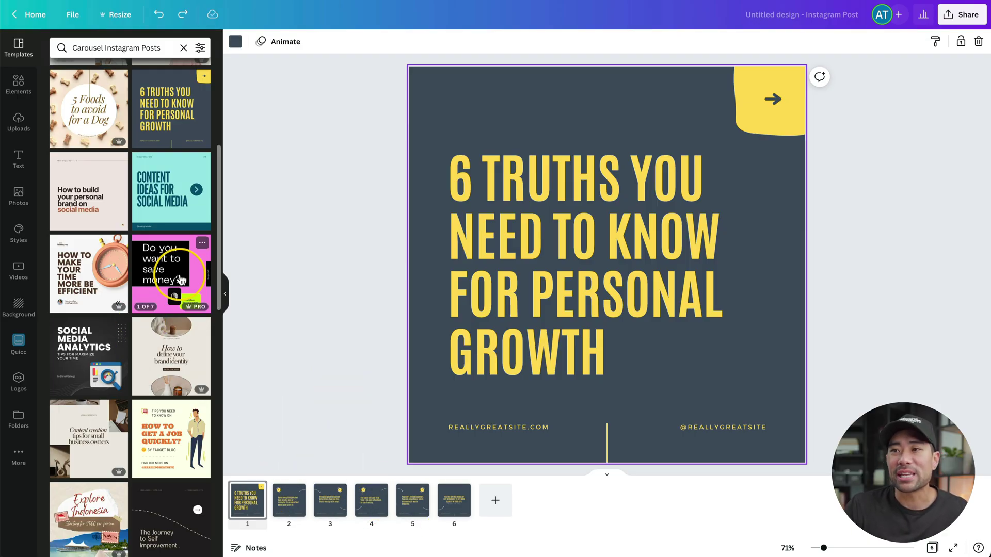
Apply the saving tips template's pink Neue Machina style to all six carousel pages
{"action": "left_click", "coordinate": [178, 281]}
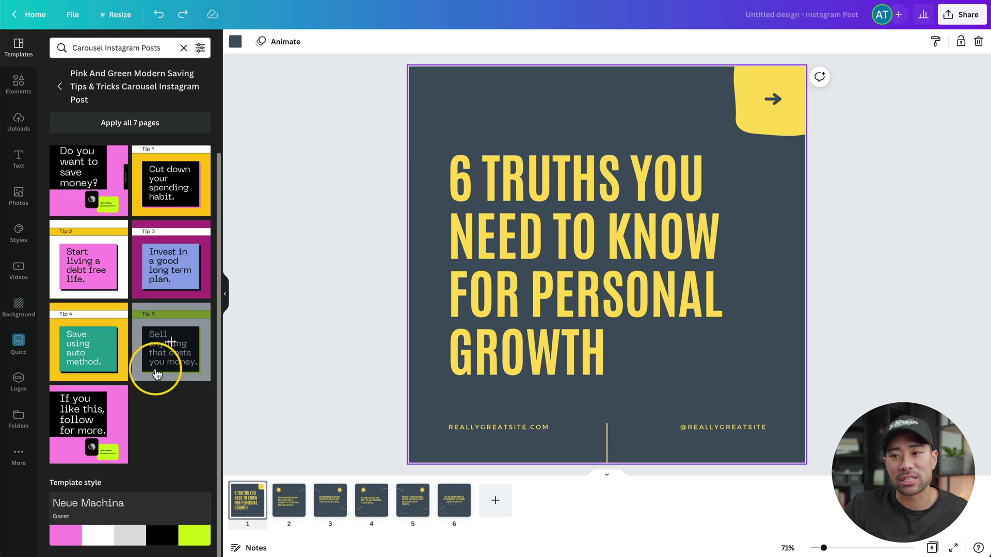
{"action": "left_click", "coordinate": [166, 540]}
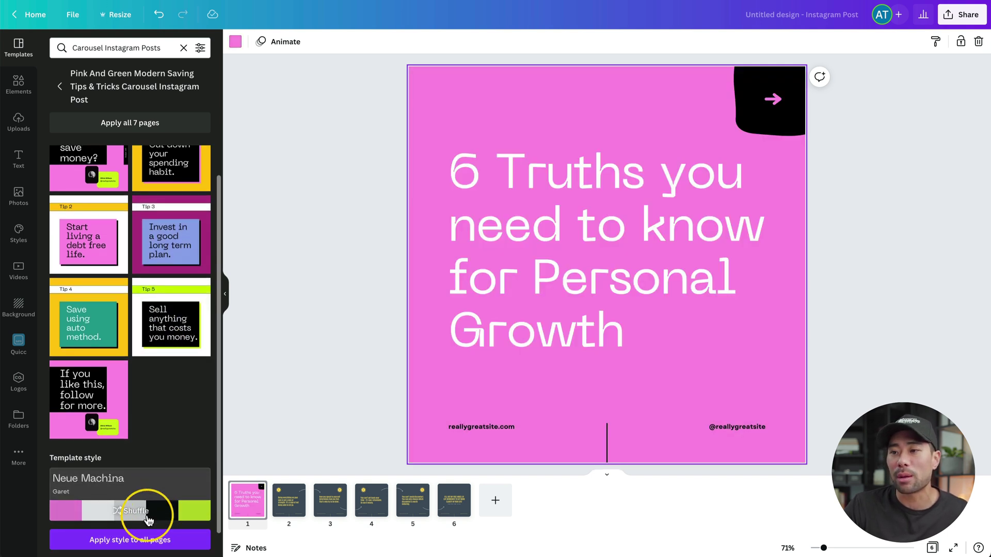
{"action": "left_click", "coordinate": [129, 537]}
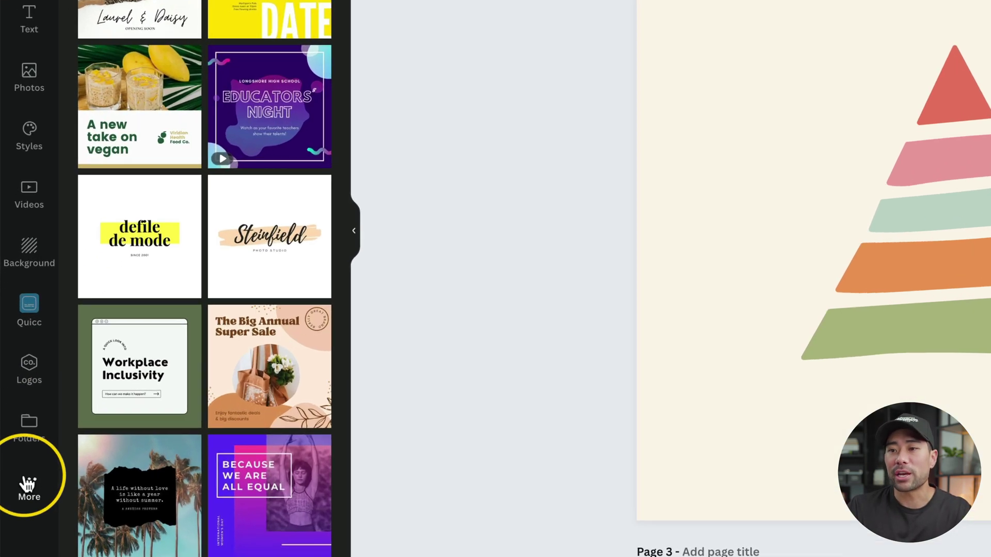
Add the Draw app and, with the Pen at size ~20, draw two arrows at the page 2 pyramid
{"action": "left_click", "coordinate": [21, 464]}
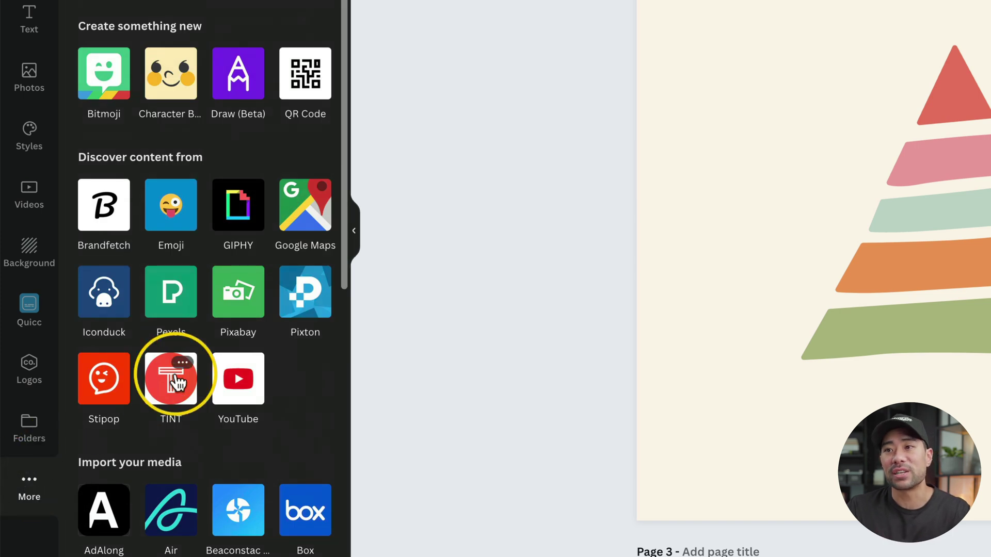
{"action": "left_click", "coordinate": [240, 80]}
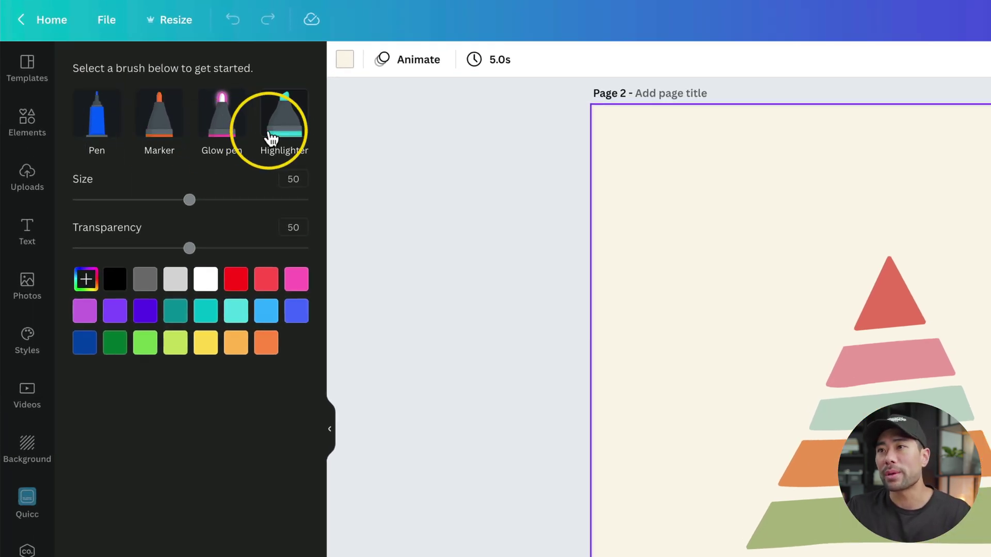
{"action": "left_click", "coordinate": [104, 122]}
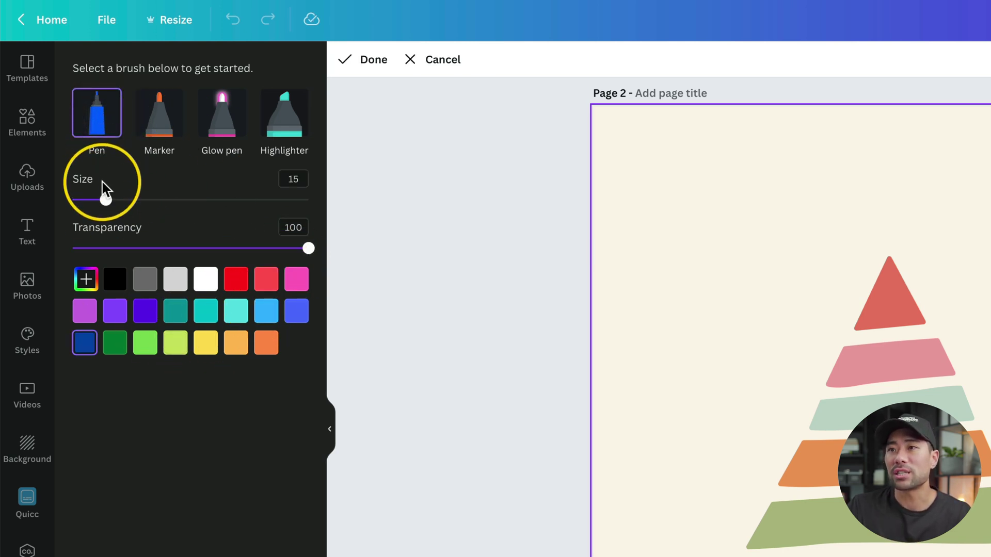
{"action": "left_click_drag", "start_coordinate": [106, 197], "coordinate": [118, 201]}
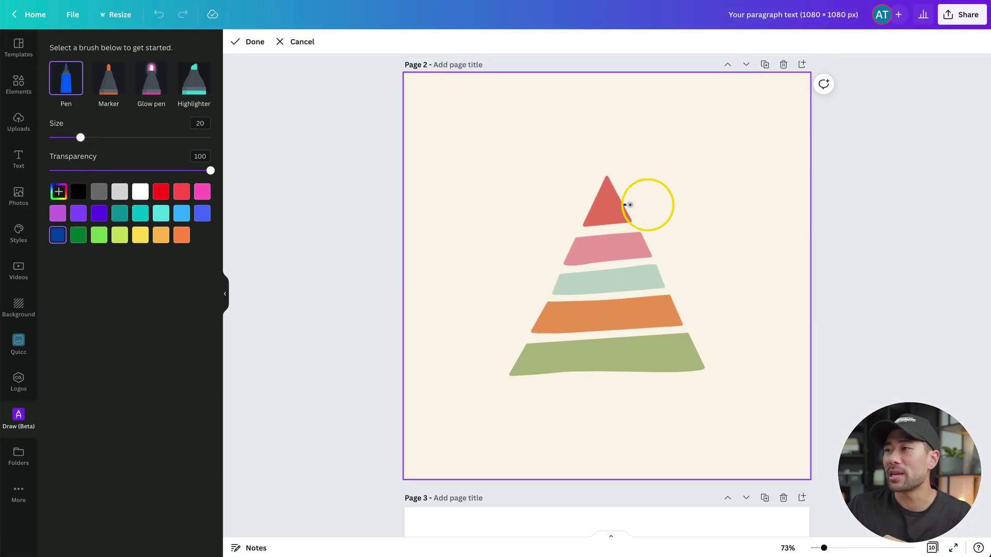
{"action": "mouse_move", "coordinate": [657, 205]}
{"action": "left_mouse_down"}
{"action": "mouse_move", "coordinate": [729, 227]}
{"action": "mouse_move", "coordinate": [717, 208]}
{"action": "mouse_move", "coordinate": [723, 236]}
{"action": "left_mouse_up"}
{"action": "mouse_move", "coordinate": [571, 238]}
{"action": "left_mouse_down"}
{"action": "mouse_move", "coordinate": [478, 268]}
{"action": "mouse_move", "coordinate": [510, 289]}
{"action": "left_mouse_up"}
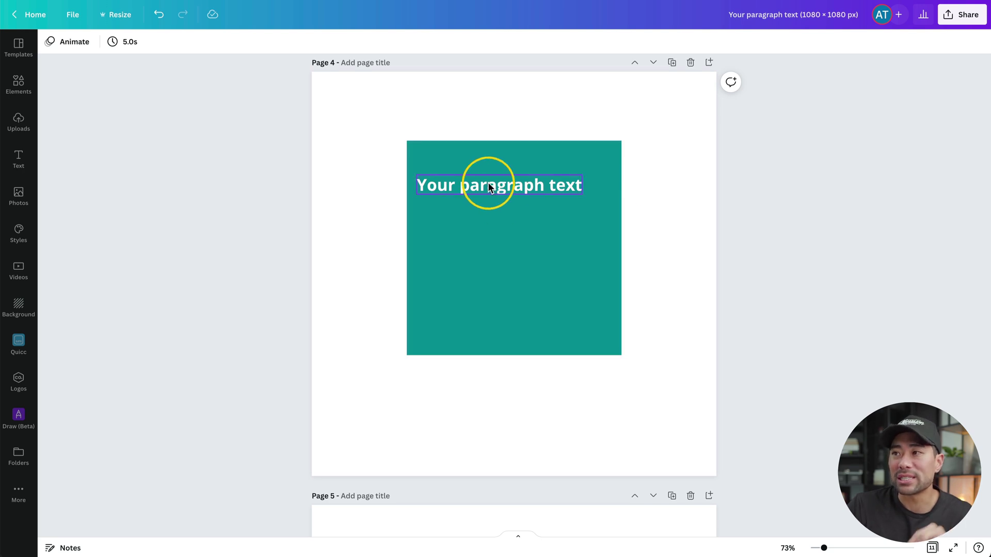
Select the teal square with its text and centre the text both ways within the square
{"action": "left_click", "coordinate": [489, 185]}
{"action": "left_click", "coordinate": [489, 185]}
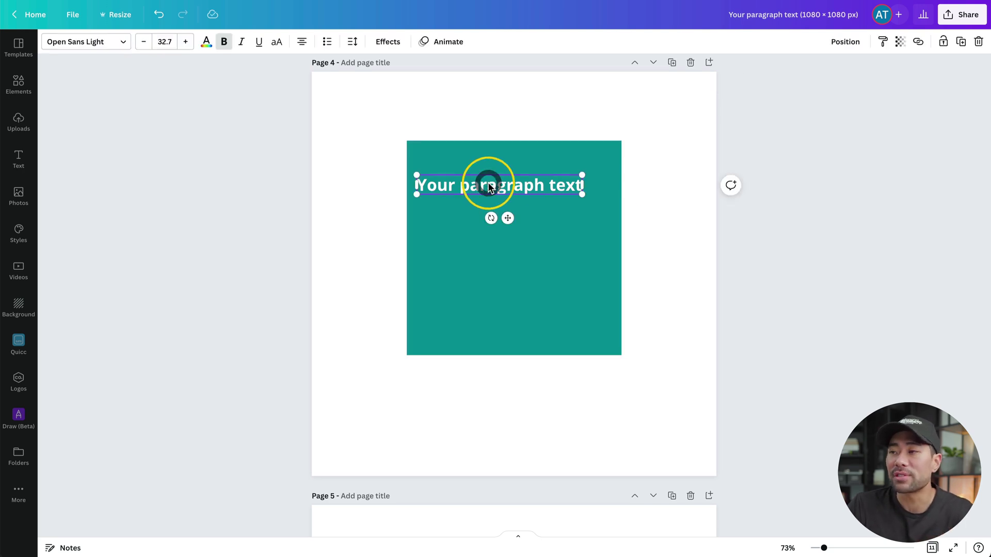
{"action": "left_click", "coordinate": [521, 269]}
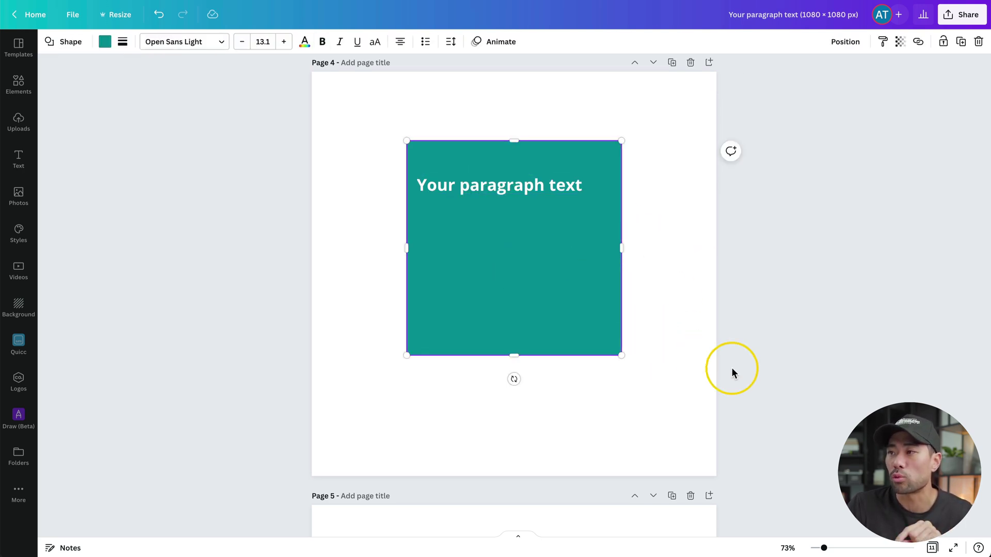
{"action": "left_click_drag", "start_coordinate": [755, 340], "coordinate": [419, 150]}
{"action": "left_click", "coordinate": [863, 42]}
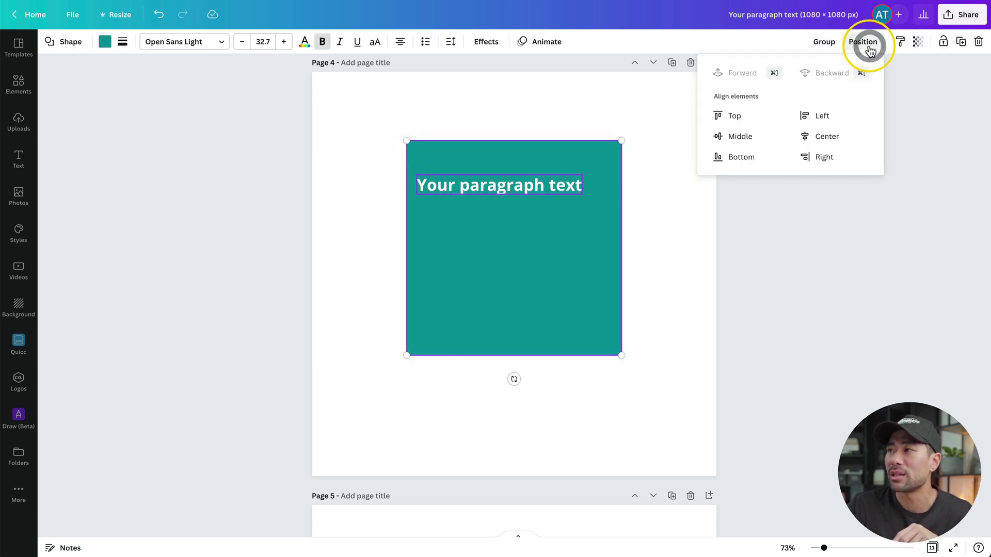
{"action": "left_click", "coordinate": [744, 137]}
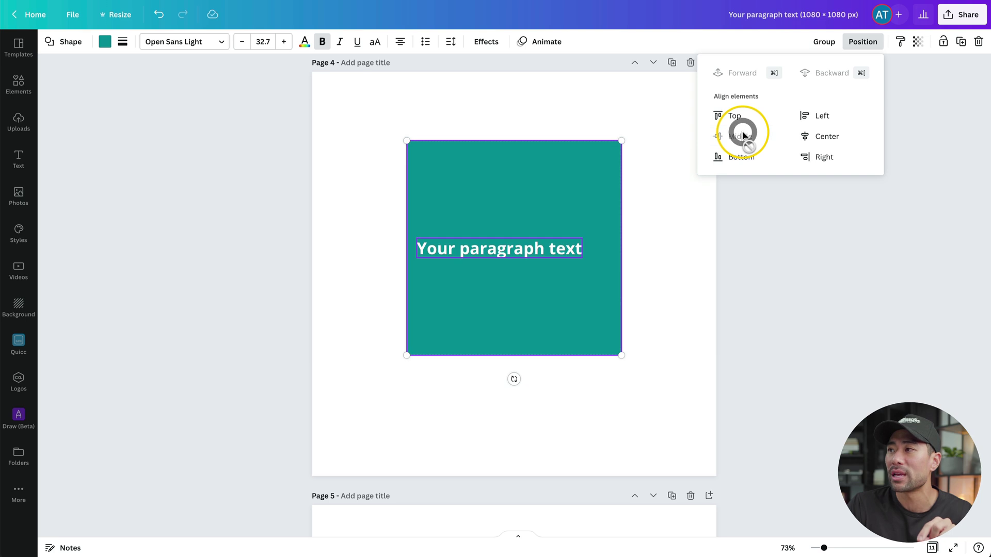
{"action": "left_click", "coordinate": [821, 137]}
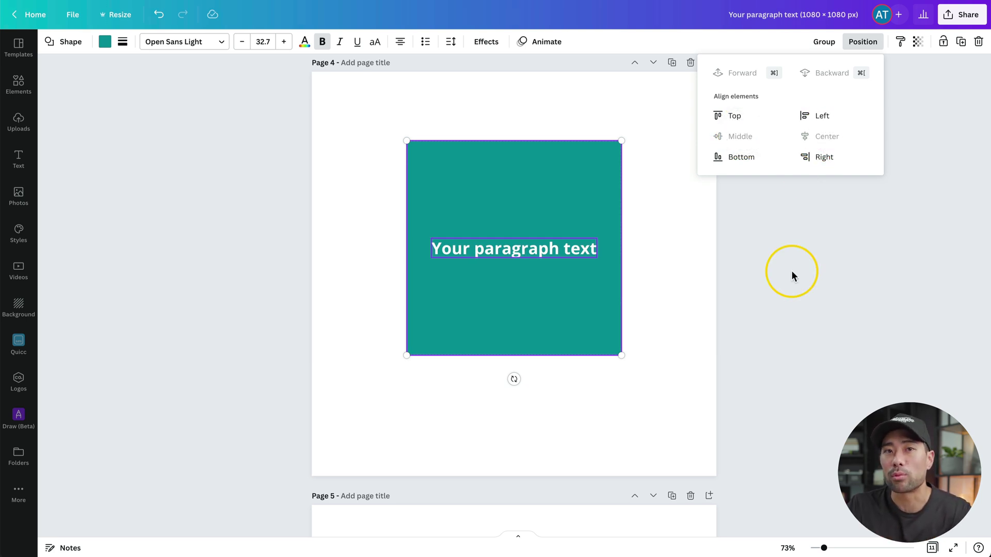
Move the centred text up to the square's top edge
{"action": "left_click", "coordinate": [863, 43]}
{"action": "left_click", "coordinate": [863, 43]}
{"action": "left_click", "coordinate": [744, 116]}
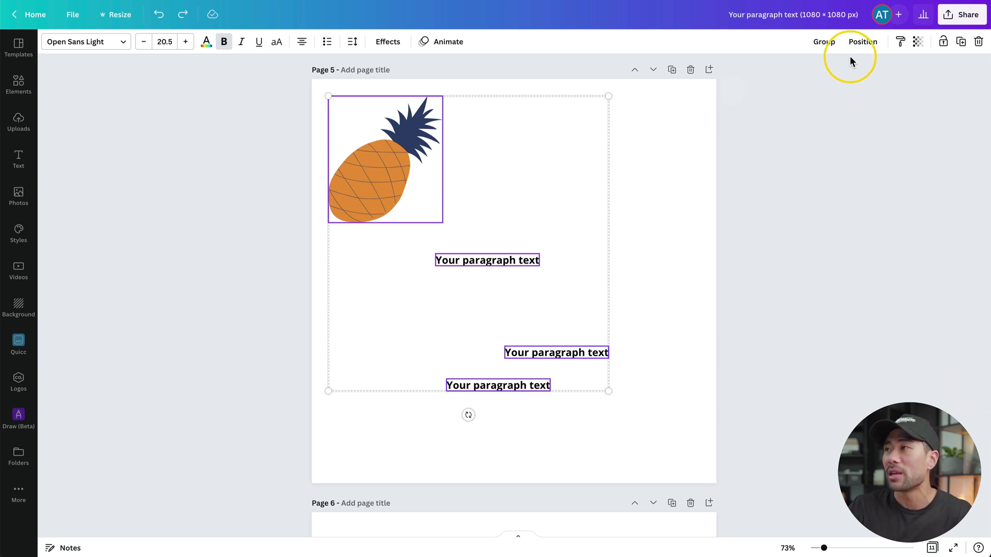
Tidy up the pineapple and three text boxes into an even column
{"action": "left_click", "coordinate": [862, 43]}
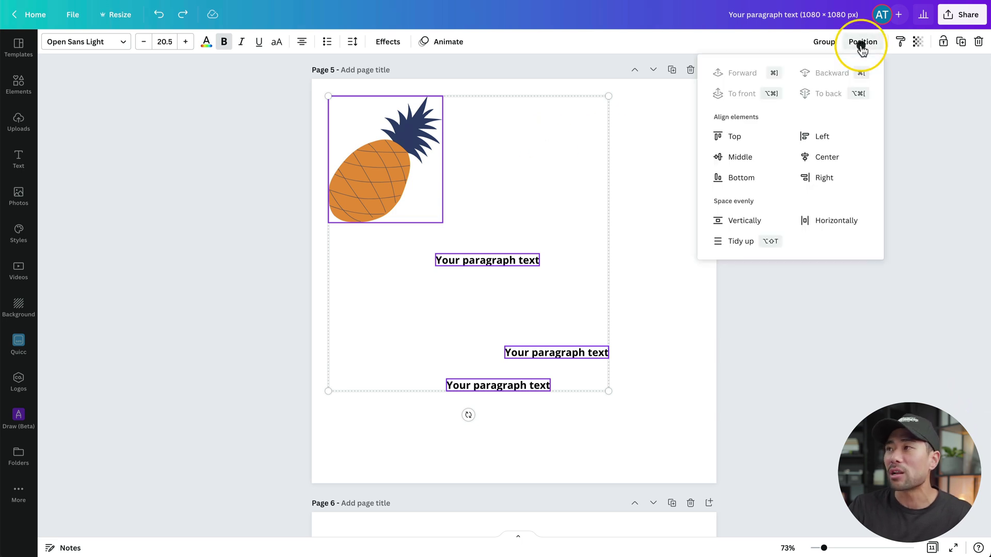
{"action": "left_click", "coordinate": [750, 245]}
{"action": "left_click", "coordinate": [681, 388]}
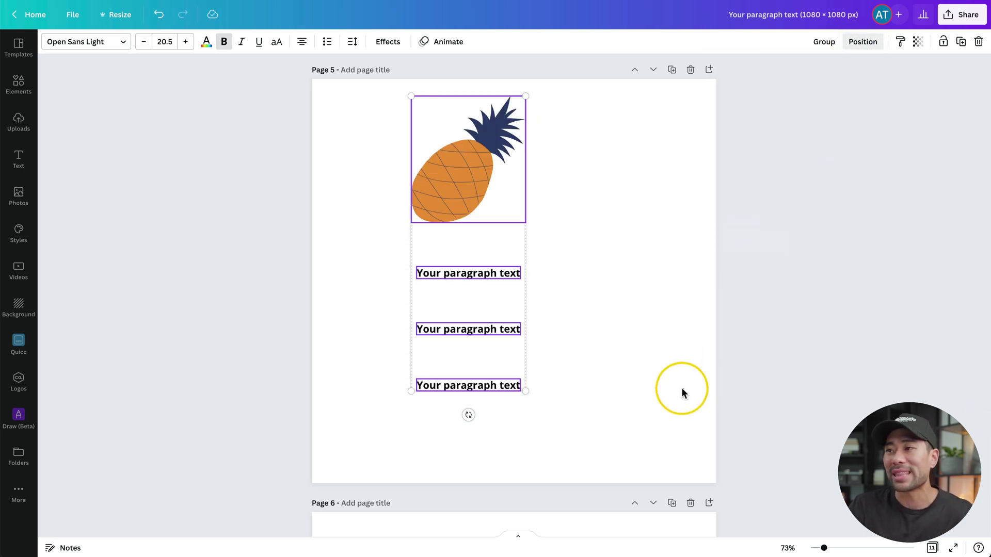
Rearrange the text boxes and pineapple, then tidy up all four into a centred, evenly spaced column
{"action": "left_click_drag", "start_coordinate": [493, 333], "coordinate": [538, 298]}
{"action": "left_click_drag", "start_coordinate": [497, 384], "coordinate": [494, 327]}
{"action": "left_click_drag", "start_coordinate": [453, 206], "coordinate": [544, 215]}
{"action": "left_click", "coordinate": [568, 364]}
{"action": "left_click_drag", "start_coordinate": [609, 407], "coordinate": [446, 140]}
{"action": "left_click", "coordinate": [862, 46]}
{"action": "left_click", "coordinate": [724, 242]}
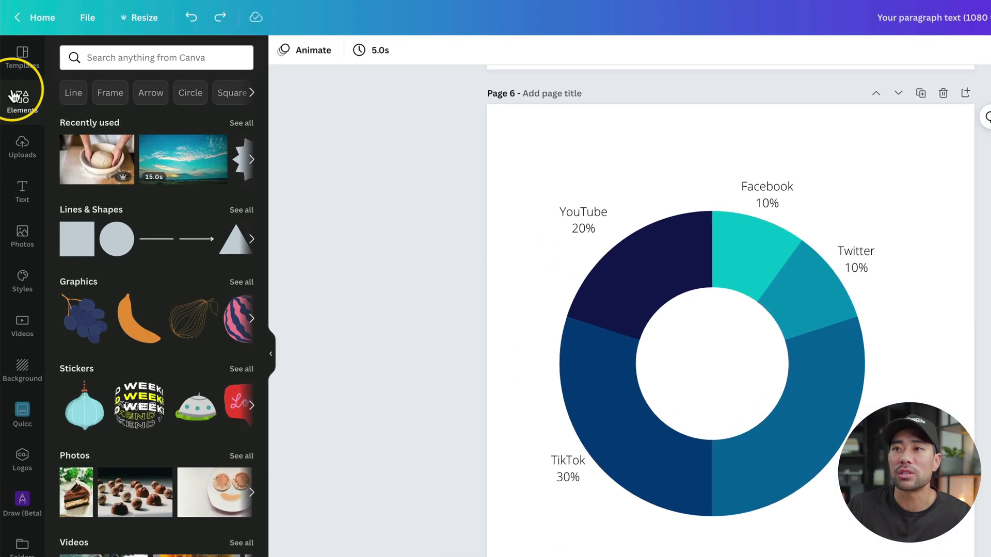
Edit the donut chart's data, setting Facebook users to 20 and YouTube to 10
{"action": "scroll", "coordinate": [140, 491], "scroll_direction": "down", "scroll_amount": 10}
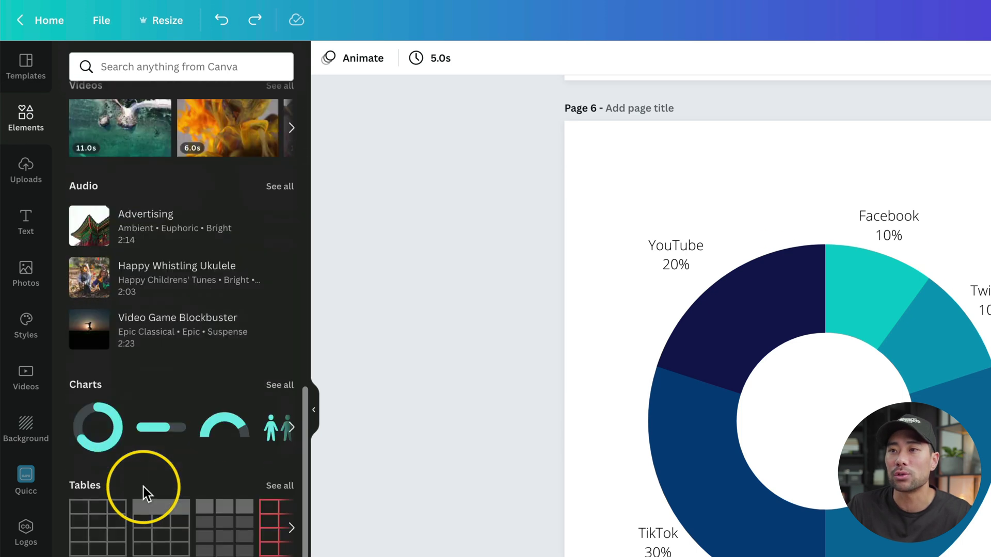
{"action": "left_click", "coordinate": [76, 395]}
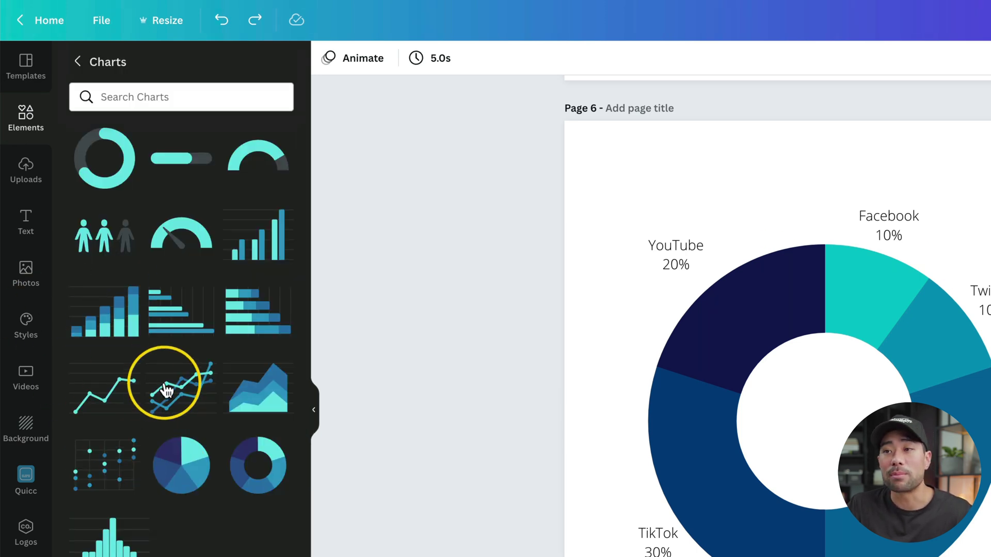
{"action": "left_click", "coordinate": [679, 347]}
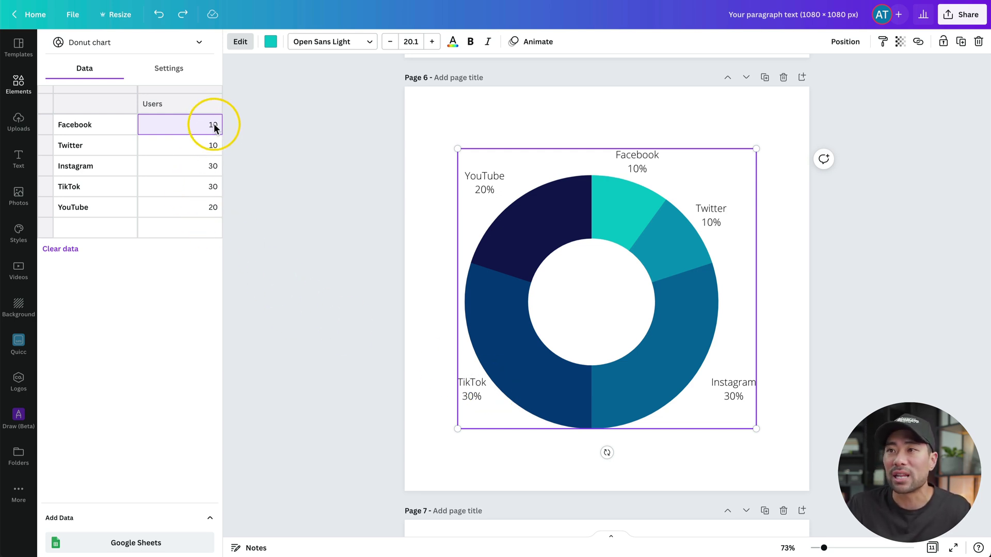
{"action": "left_click", "coordinate": [103, 126]}
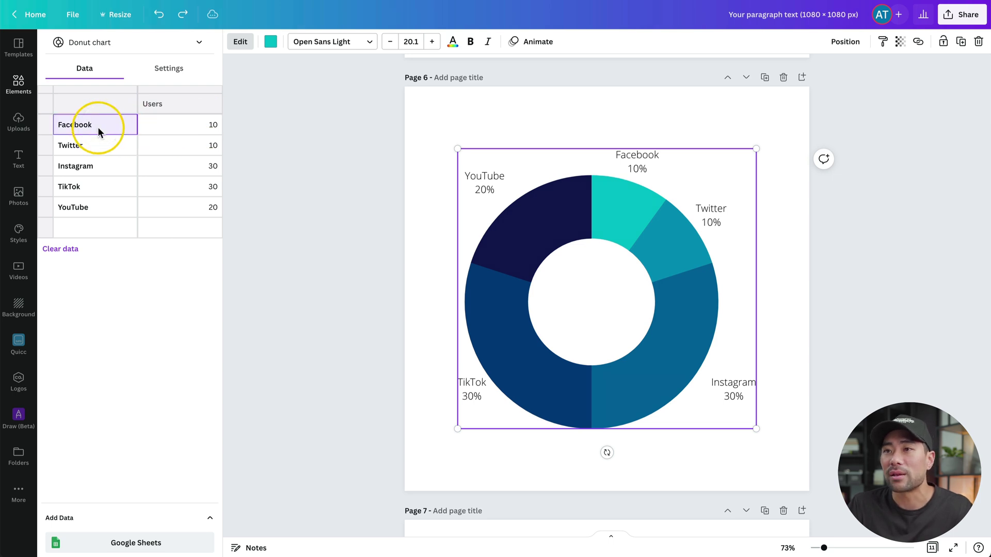
{"action": "left_click", "coordinate": [82, 150]}
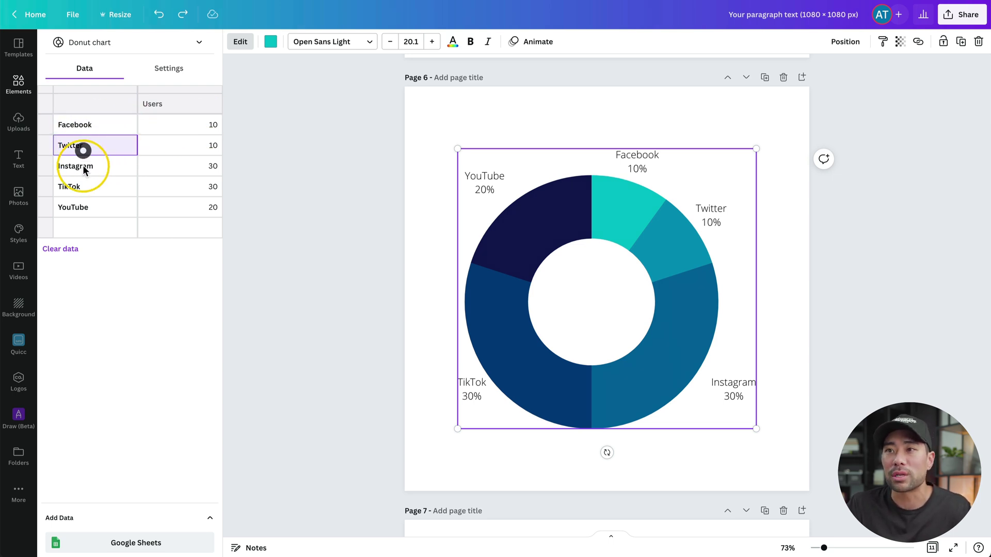
{"action": "left_click", "coordinate": [82, 172]}
{"action": "left_click", "coordinate": [205, 128]}
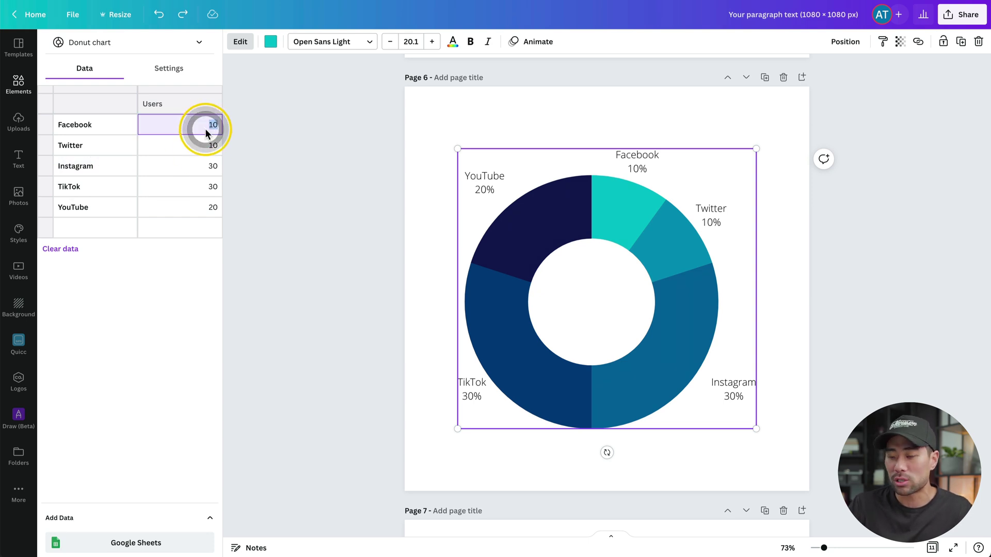
{"action": "type", "text": "20"}
{"action": "left_click", "coordinate": [206, 207]}
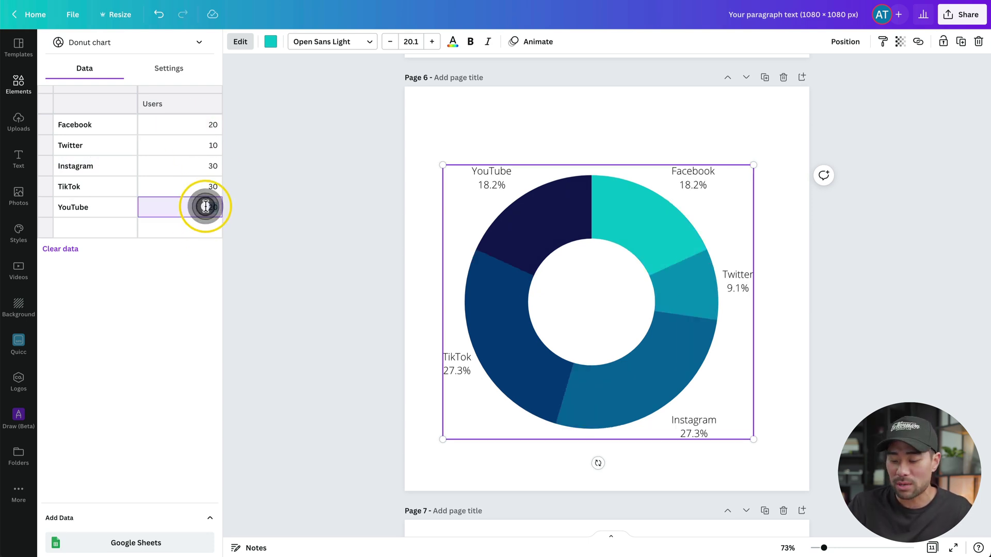
{"action": "type", "text": "10"}
{"action": "key", "text": "Return"}
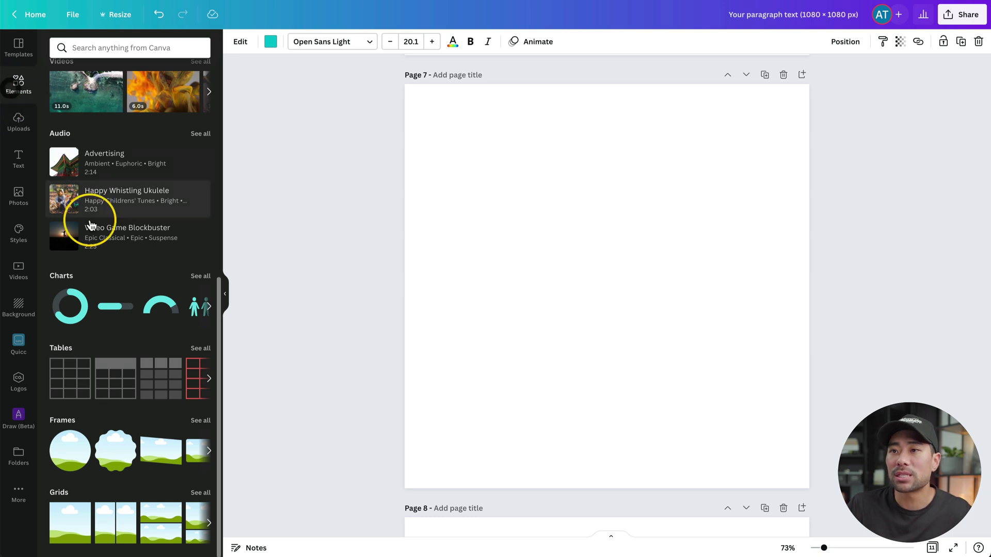
Add a pie chart, format its values as Numbers, and recolour it with a yellow palette
{"action": "left_click", "coordinate": [61, 275]}
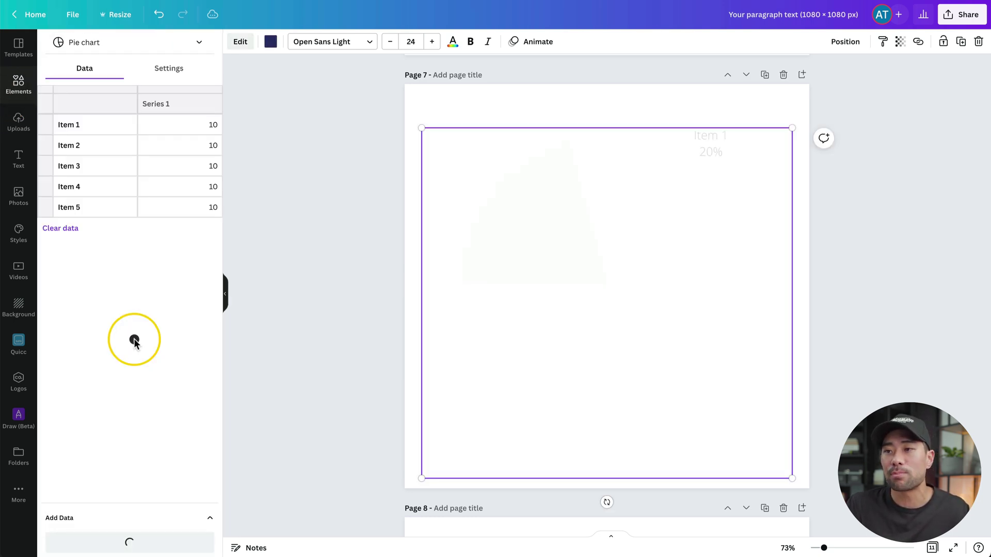
{"action": "left_click", "coordinate": [169, 74]}
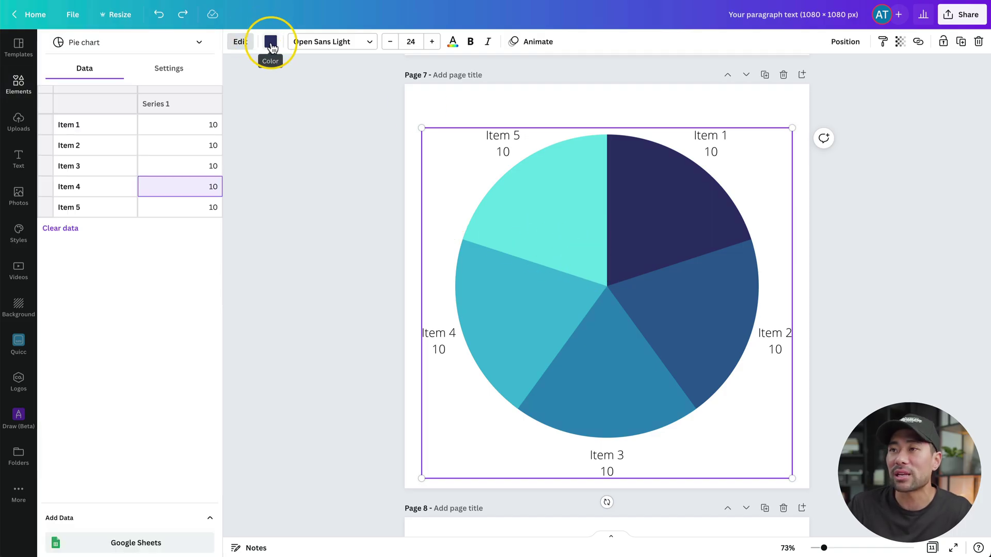
{"action": "left_click", "coordinate": [270, 42]}
{"action": "left_click", "coordinate": [137, 221]}
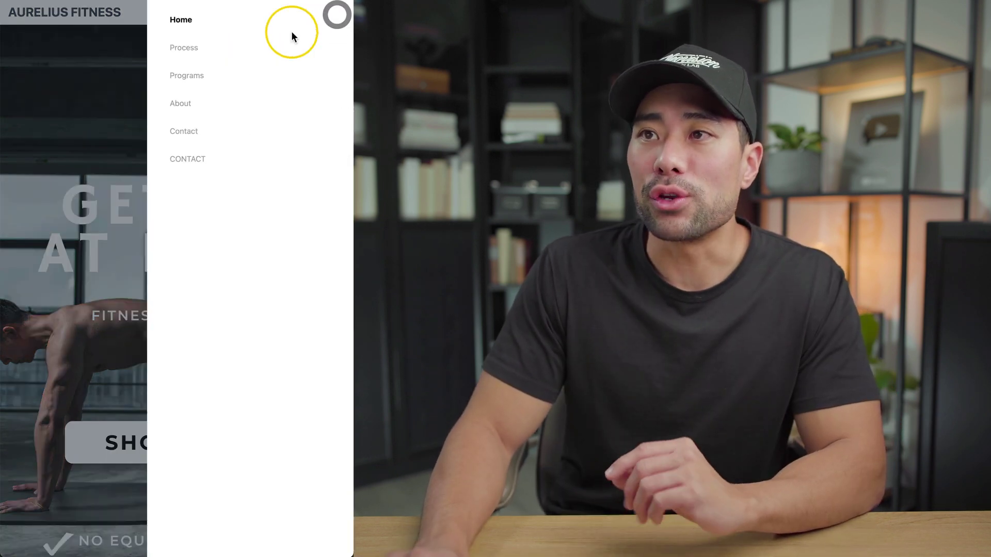
Submit the Contact form with Billing, prefilled name and email; then open Canva's Embeds panel
{"action": "left_click", "coordinate": [190, 138]}
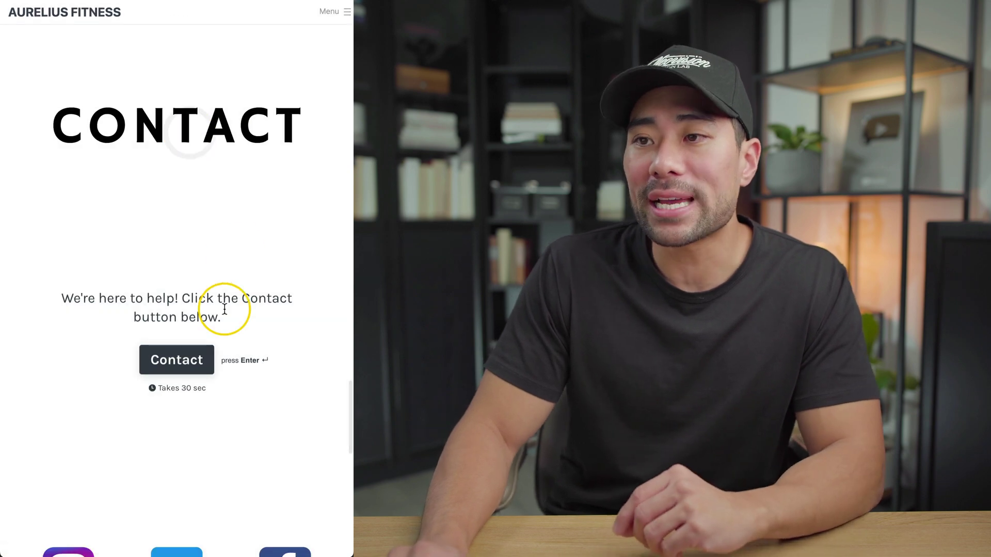
{"action": "left_click", "coordinate": [183, 360]}
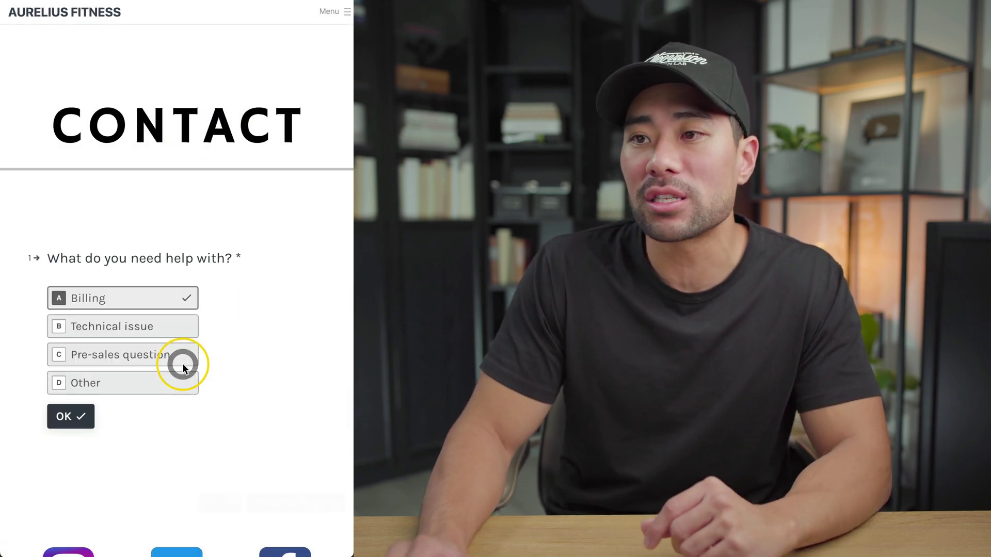
{"action": "left_click", "coordinate": [77, 402]}
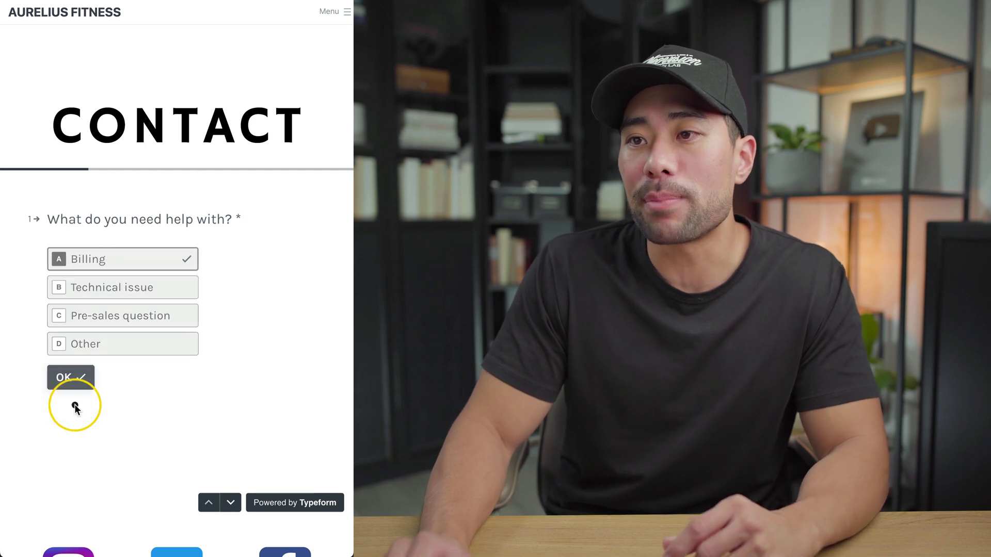
{"action": "left_click", "coordinate": [71, 370]}
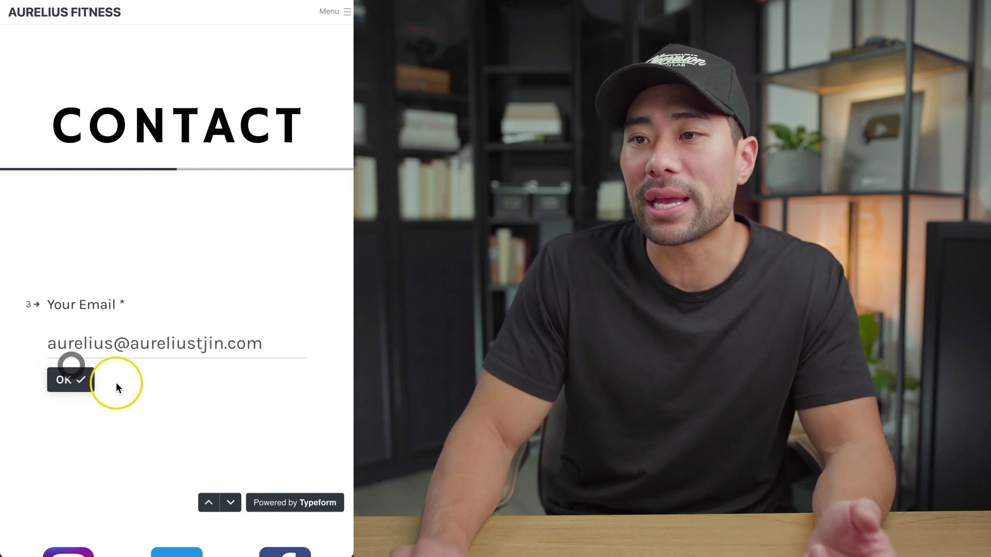
{"action": "left_click", "coordinate": [71, 363]}
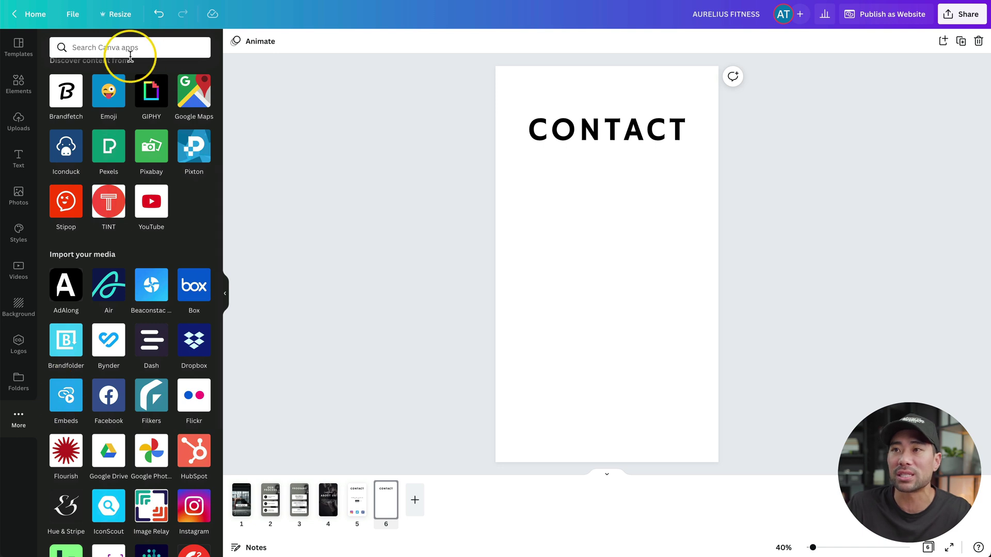
{"action": "left_click", "coordinate": [64, 404]}
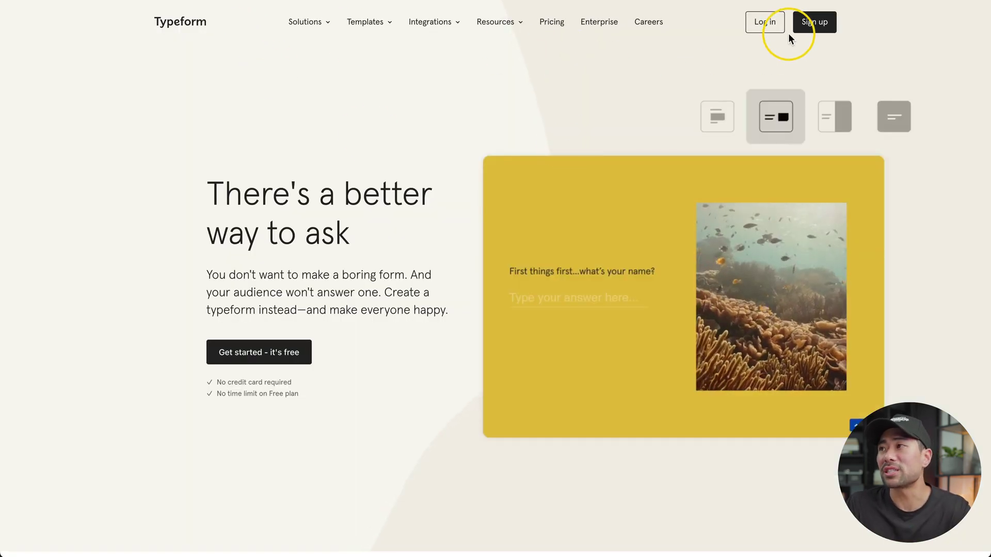
Copy the Aurelius Fitness form's link from Typeform's Share tab
{"action": "left_click", "coordinate": [756, 27]}
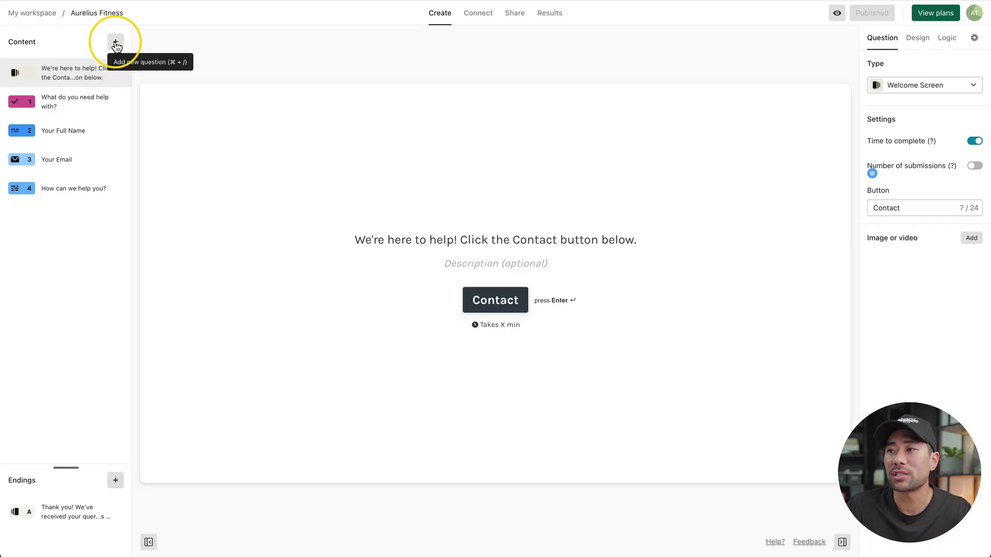
{"action": "left_click", "coordinate": [514, 13]}
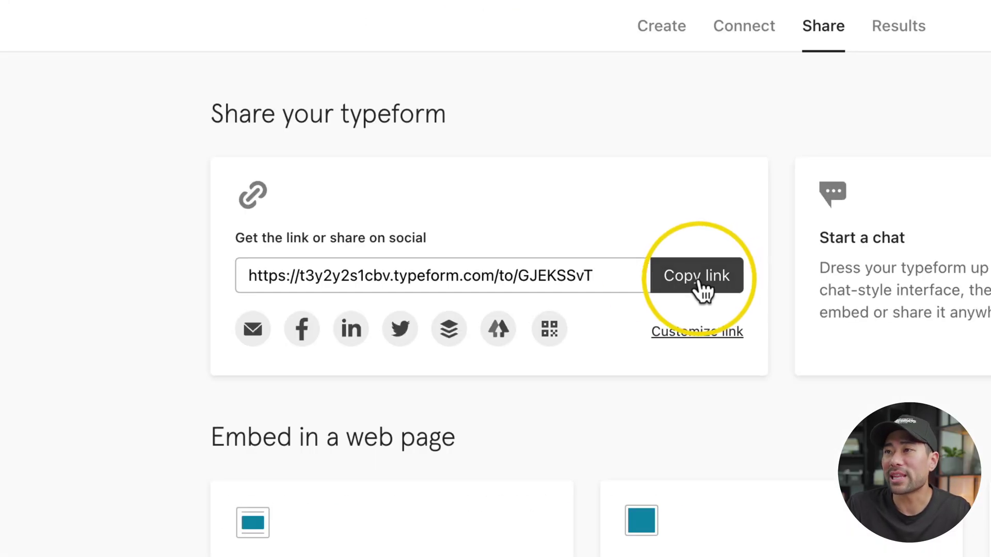
{"action": "left_click", "coordinate": [701, 284]}
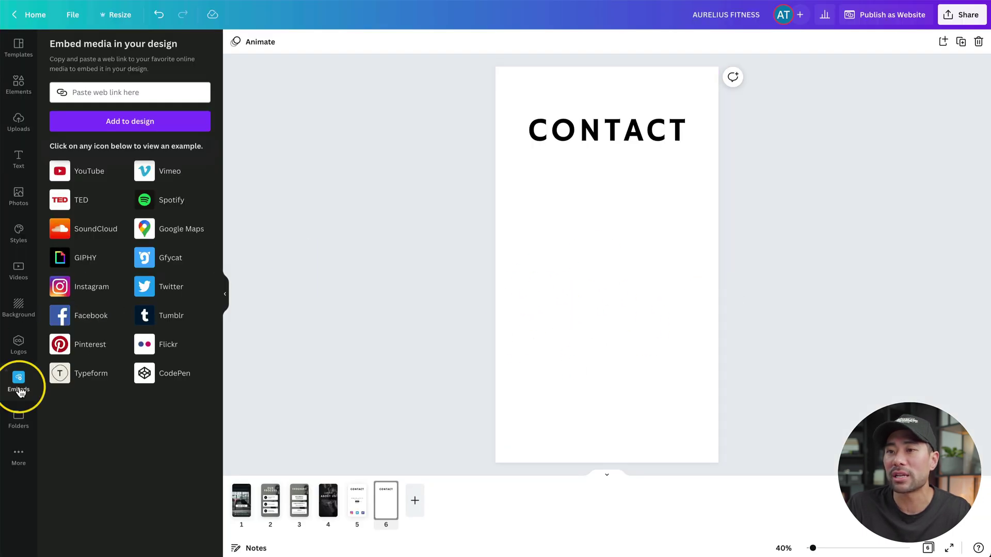
Paste the Typeform link into Embeds, add it, and enlarge and centre it below CONTACT
{"action": "right_click", "coordinate": [104, 92]}
{"action": "left_click", "coordinate": [120, 166]}
{"action": "left_click", "coordinate": [122, 123]}
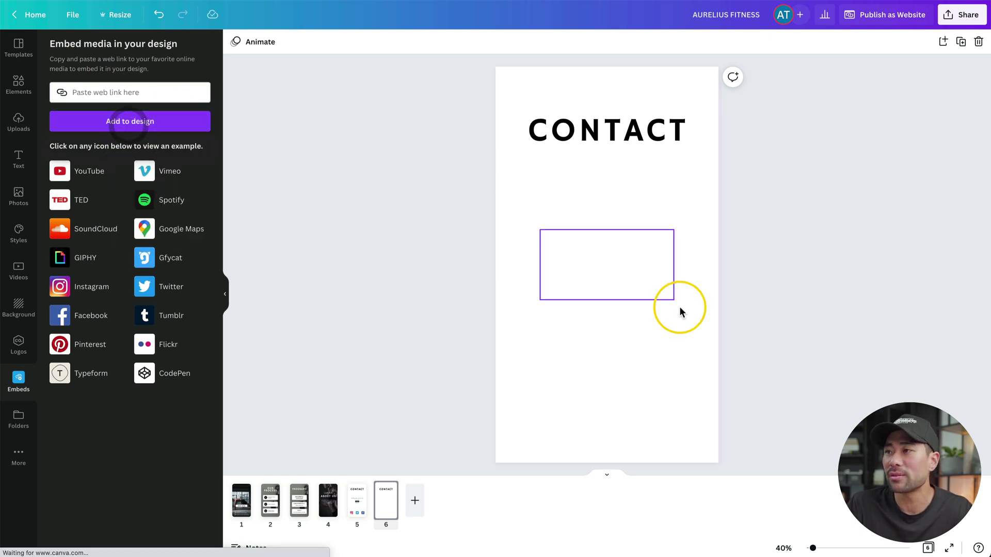
{"action": "left_click", "coordinate": [640, 309]}
{"action": "left_click_drag", "start_coordinate": [674, 361], "coordinate": [621, 316]}
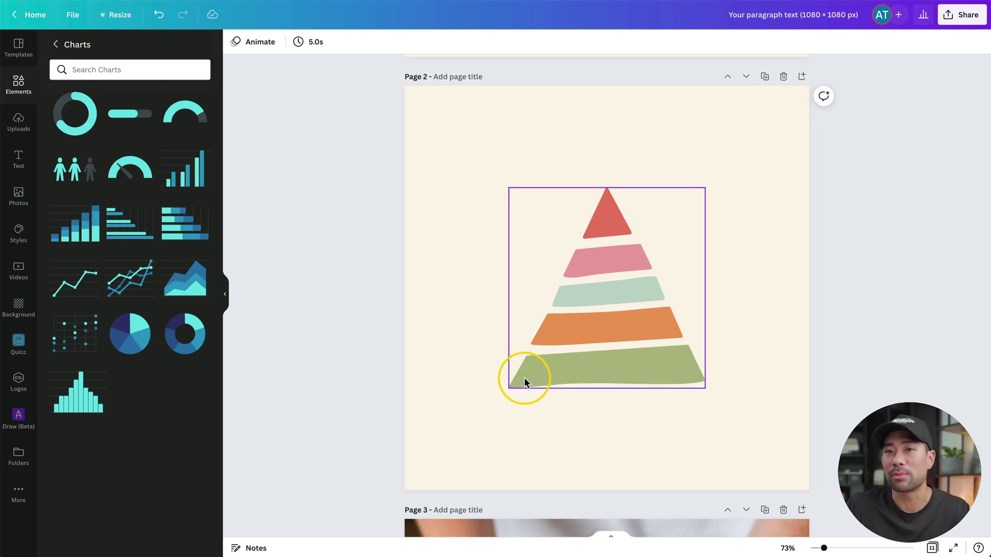
Copy the colourful pyramid graphic on page 2 using its right-click menu
{"action": "left_click", "coordinate": [599, 347]}
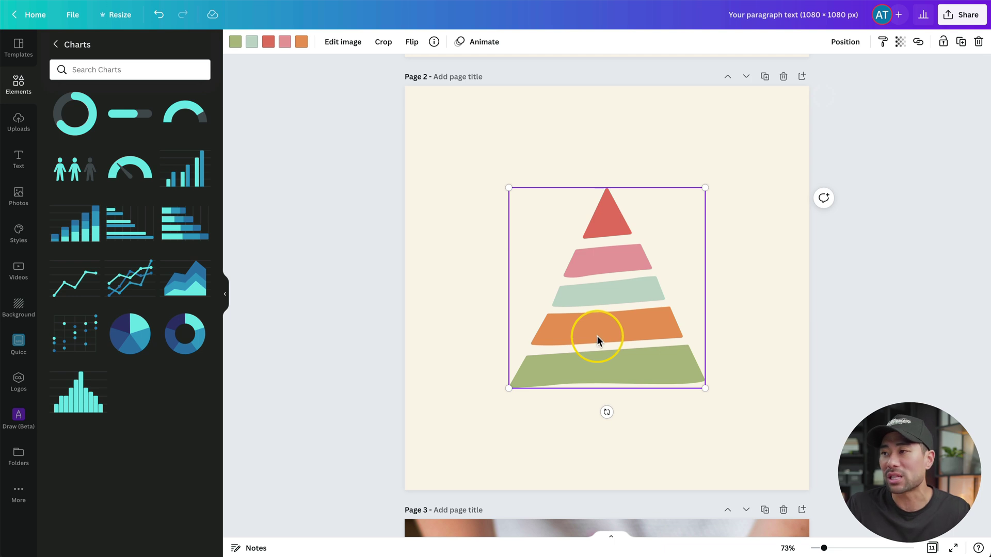
{"action": "right_click", "coordinate": [598, 338]}
{"action": "left_click", "coordinate": [646, 357]}
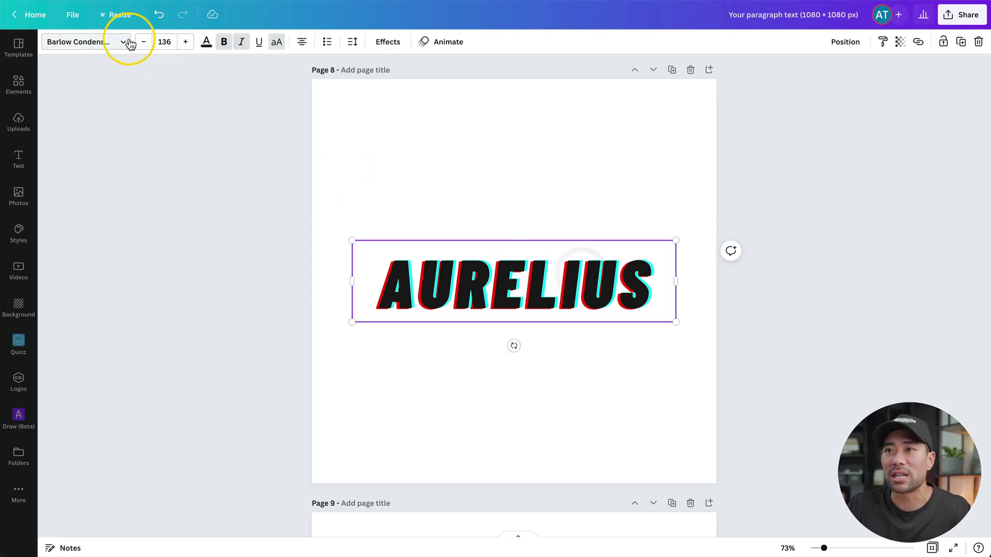
Set the AURELIUS heading's font size to 135
{"action": "left_click", "coordinate": [121, 41]}
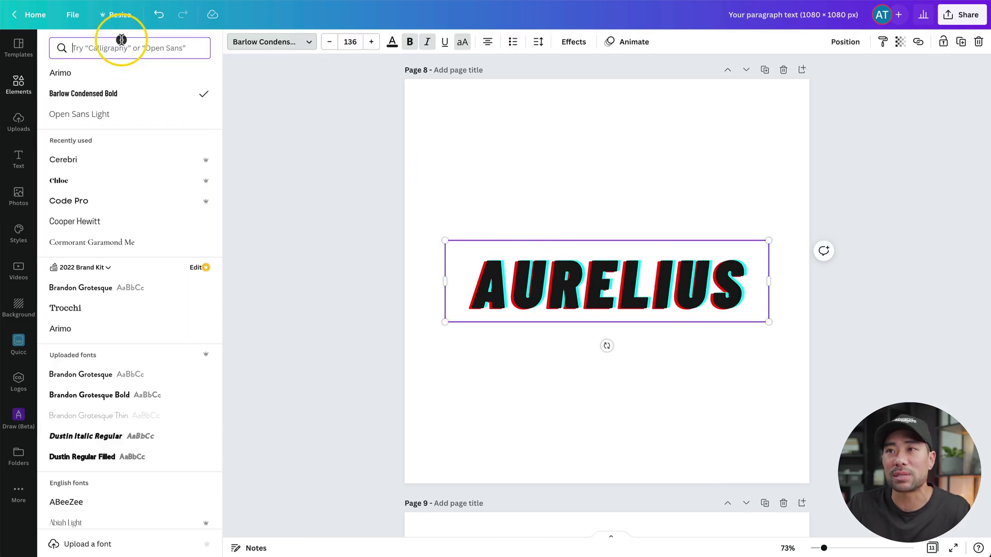
{"action": "left_click", "coordinate": [330, 43]}
{"action": "left_click", "coordinate": [330, 43]}
{"action": "left_click", "coordinate": [372, 42]}
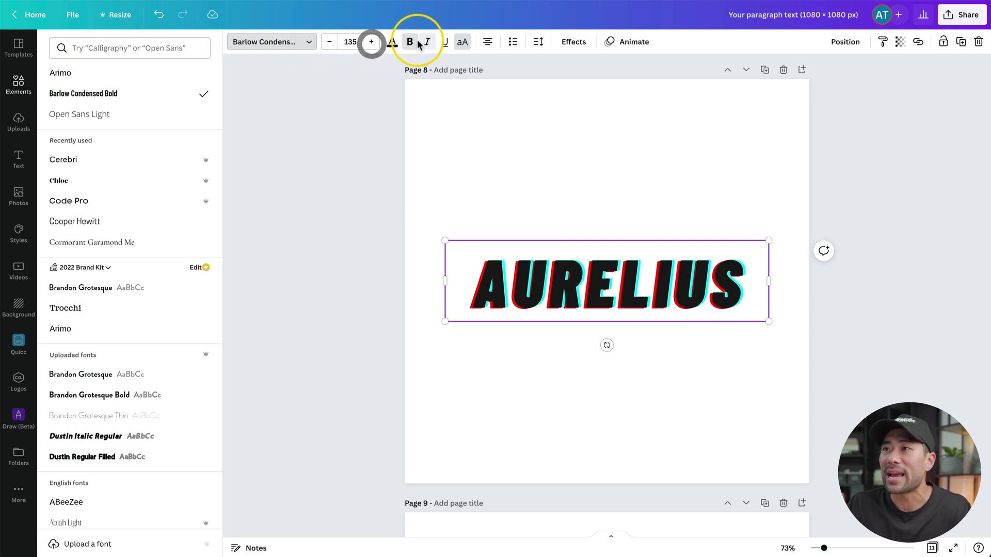
{"action": "left_click", "coordinate": [572, 44]}
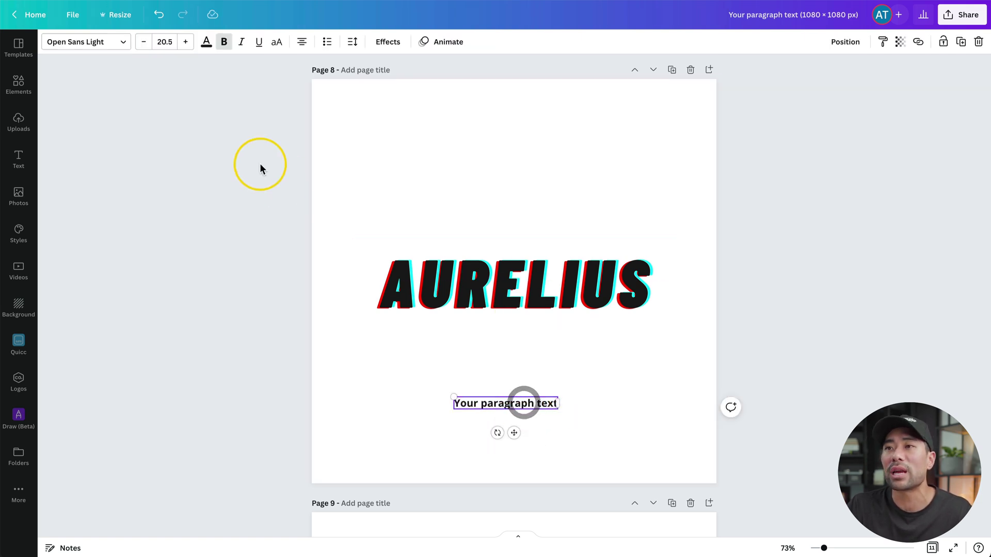
Copy the AURELIUS glitch-style bold caps look onto the paragraph text
{"action": "left_click", "coordinate": [112, 51]}
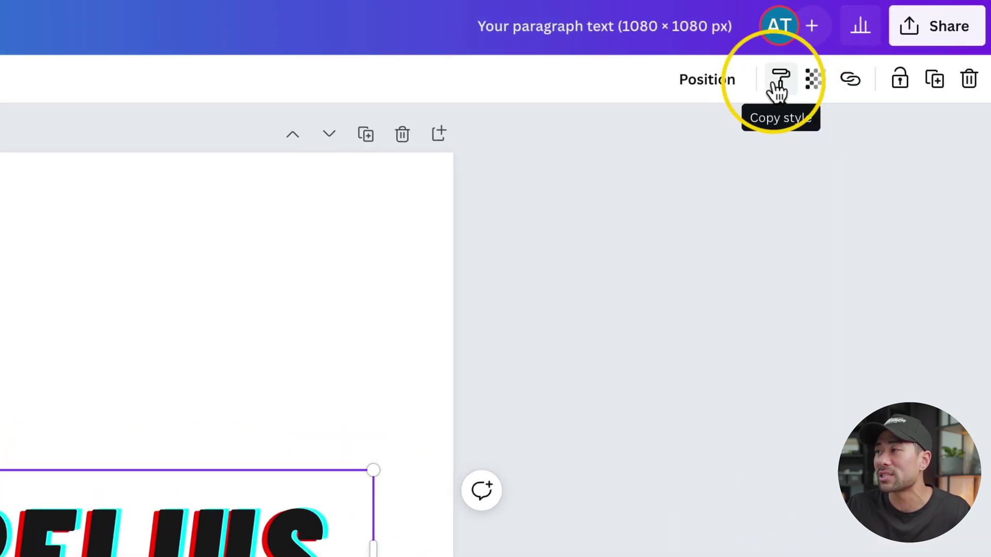
{"action": "left_click", "coordinate": [777, 83]}
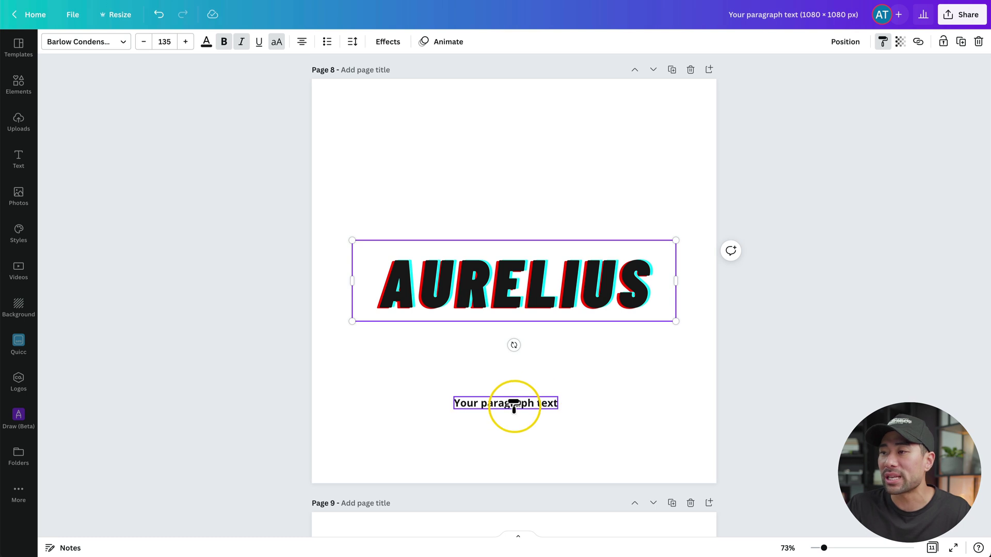
{"action": "left_click", "coordinate": [514, 405]}
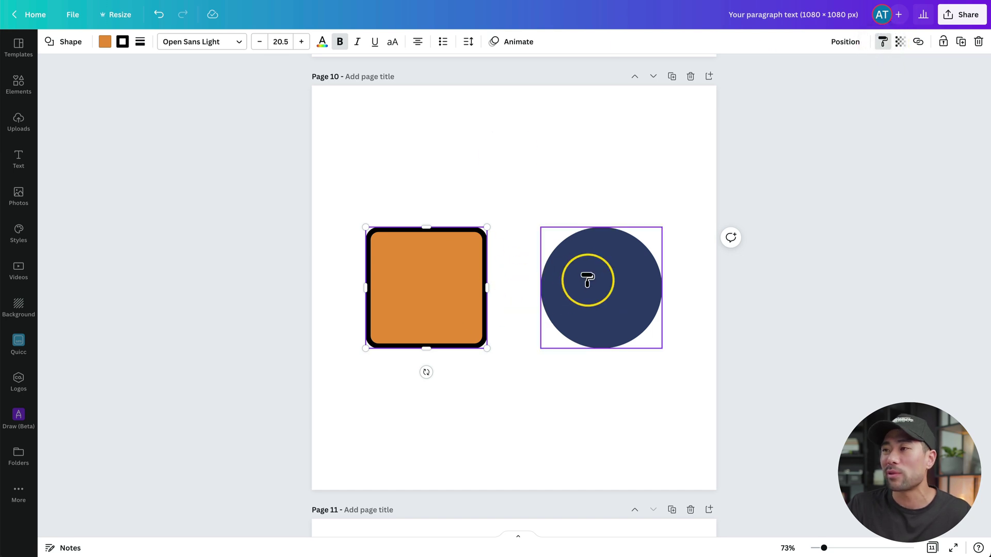
Apply the square's orange fill and thick black border to the navy circle
{"action": "left_click", "coordinate": [602, 288]}
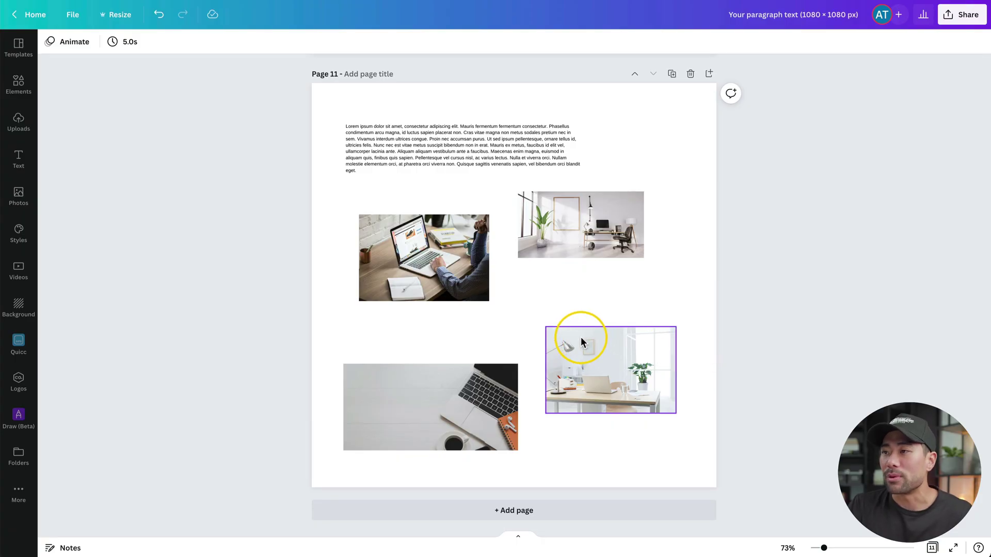
Turn on Show rulers and guides from the File menu for page 11
{"action": "left_click", "coordinate": [439, 157]}
{"action": "left_click", "coordinate": [423, 245]}
{"action": "left_click", "coordinate": [559, 232]}
{"action": "left_click", "coordinate": [580, 323]}
{"action": "left_click", "coordinate": [75, 16]}
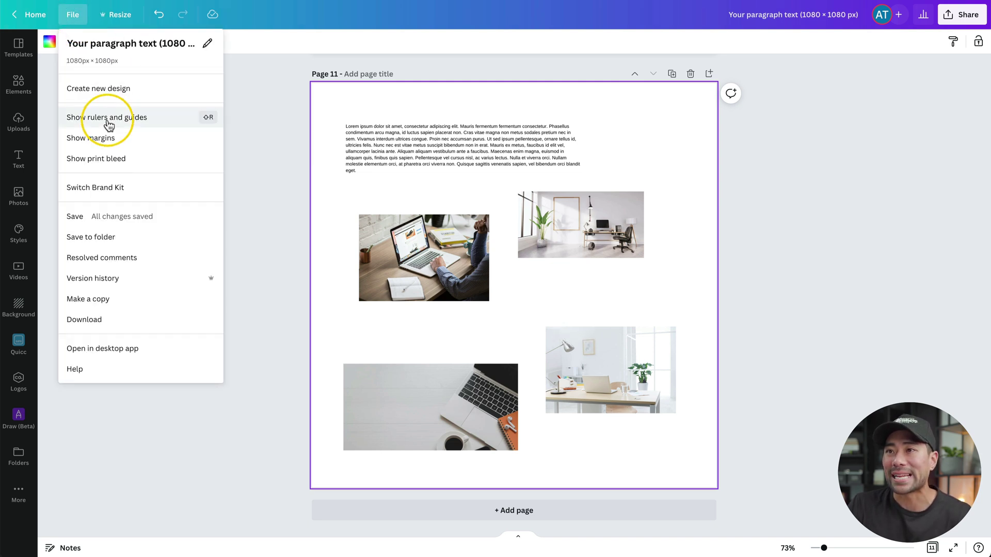
{"action": "left_click", "coordinate": [107, 121]}
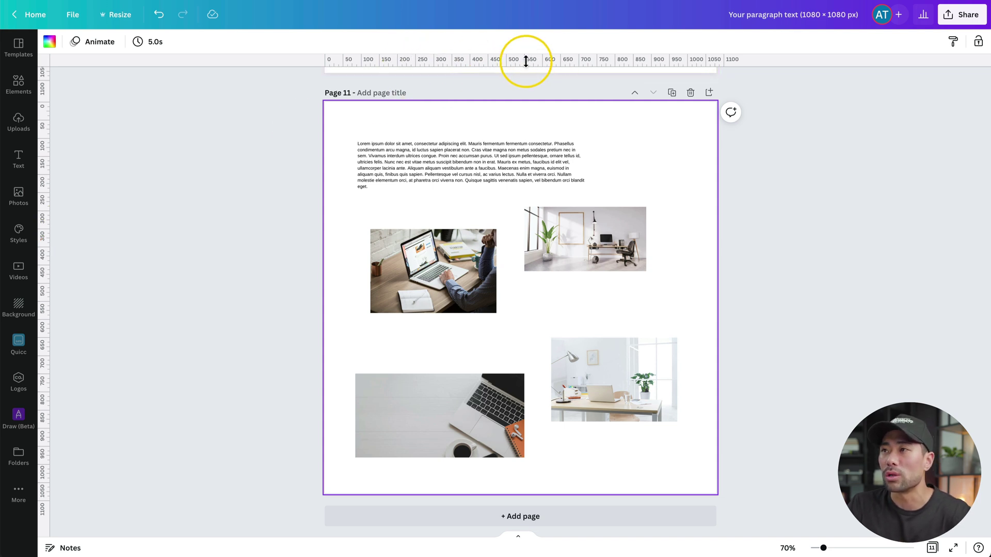
Drag horizontal and vertical guides from the rulers to frame the text and photos
{"action": "left_click_drag", "start_coordinate": [526, 61], "coordinate": [525, 136]}
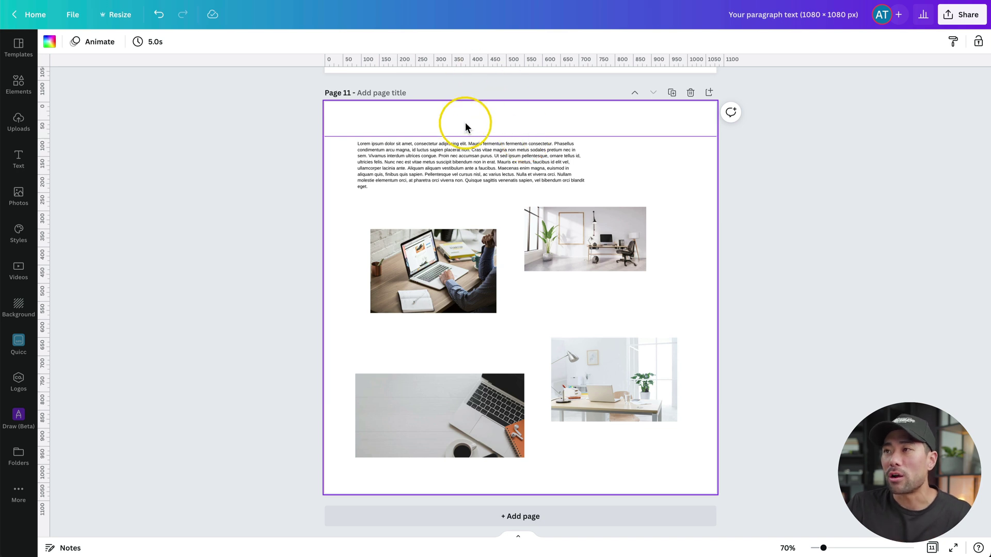
{"action": "key", "text": "ctrl+z"}
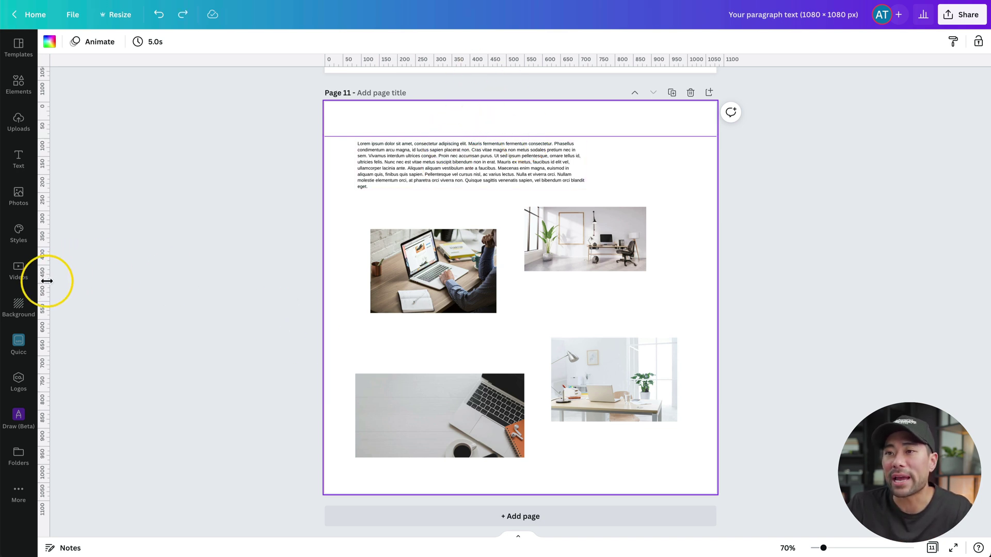
{"action": "left_click_drag", "start_coordinate": [47, 281], "coordinate": [360, 292]}
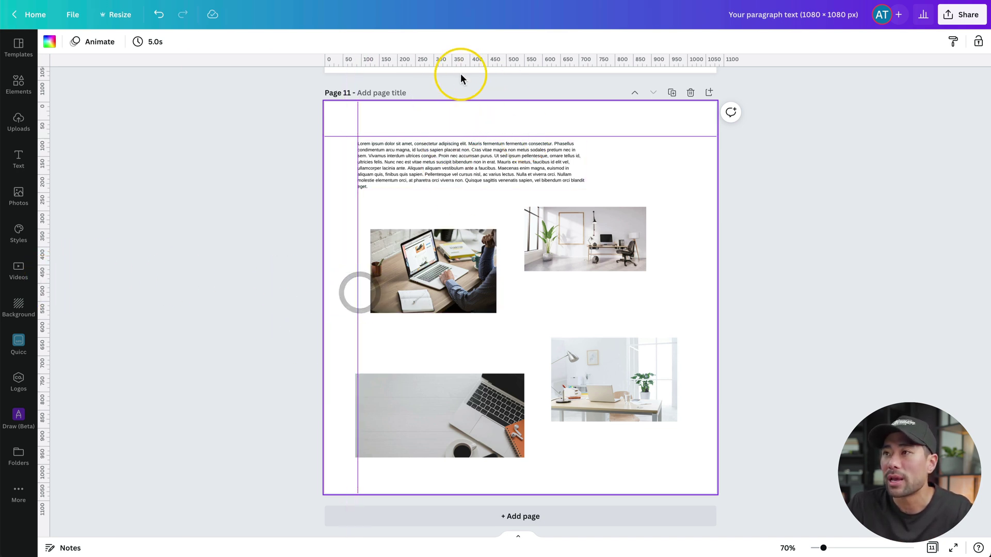
{"action": "left_click_drag", "start_coordinate": [491, 60], "coordinate": [510, 325]}
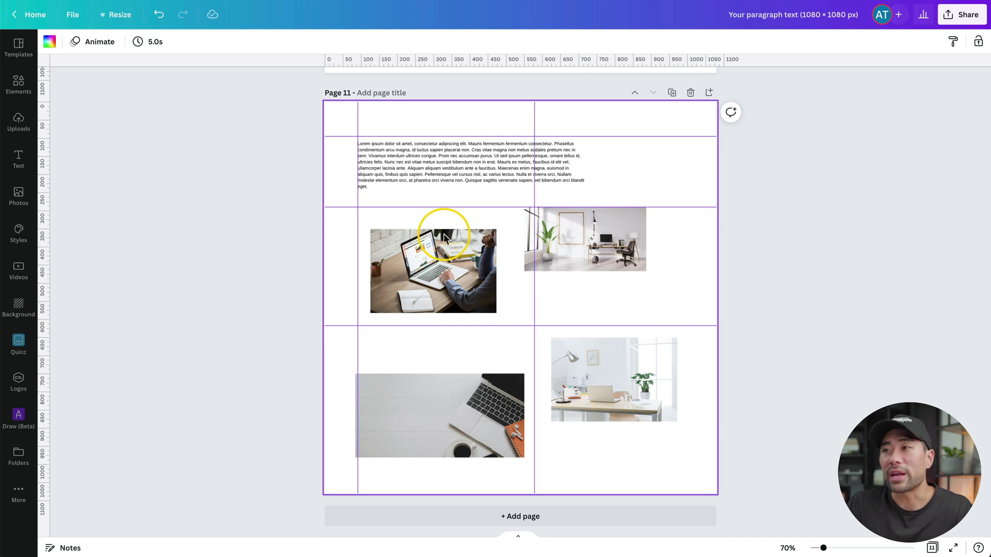
Snap the paragraph text and all four photos onto the guide grid, then deselect
{"action": "left_click", "coordinate": [409, 171]}
{"action": "left_click_drag", "start_coordinate": [408, 172], "coordinate": [406, 168]}
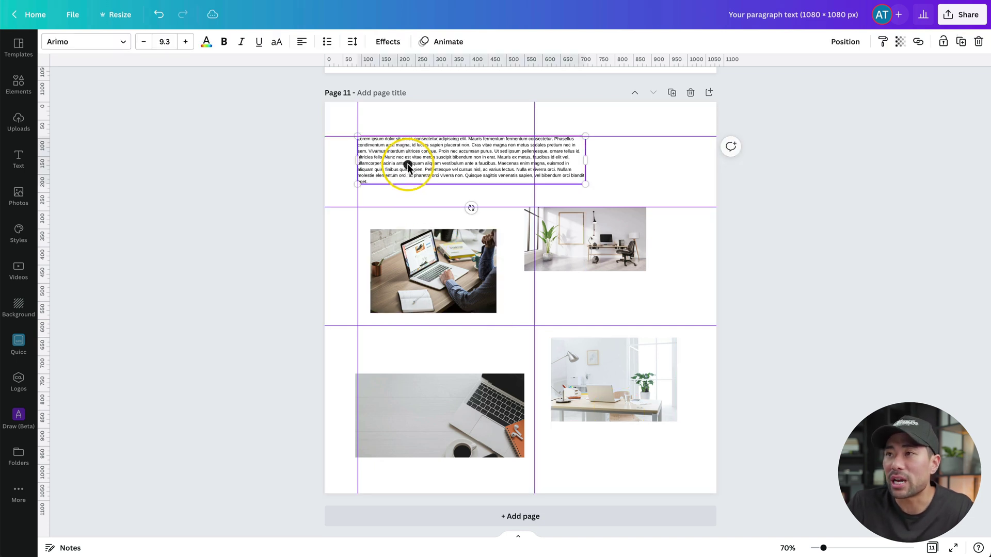
{"action": "left_click_drag", "start_coordinate": [413, 243], "coordinate": [402, 217]}
{"action": "left_click_drag", "start_coordinate": [415, 413], "coordinate": [413, 375]}
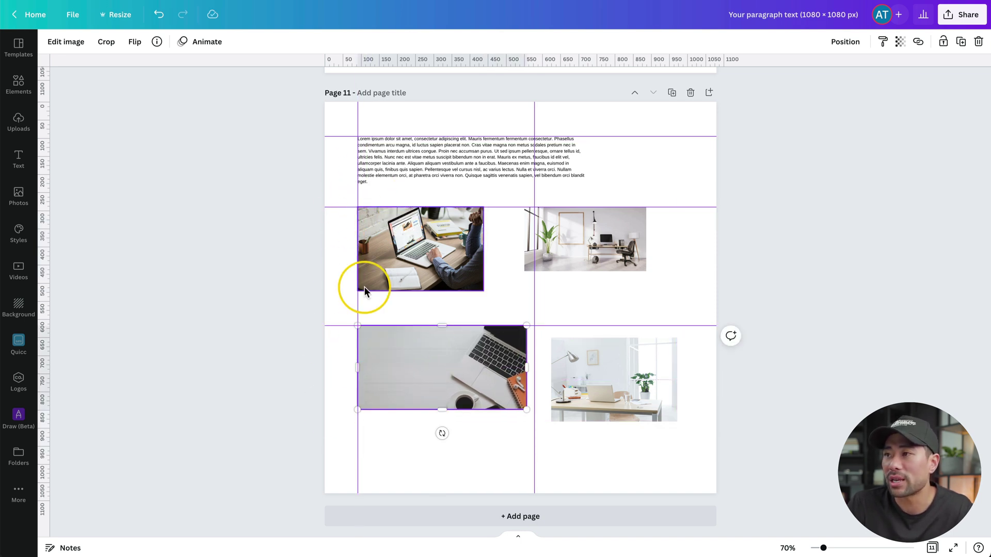
{"action": "left_click", "coordinate": [604, 261]}
{"action": "left_click_drag", "start_coordinate": [593, 253], "coordinate": [603, 249]}
{"action": "left_click_drag", "start_coordinate": [605, 383], "coordinate": [592, 355]}
{"action": "left_click", "coordinate": [232, 198]}
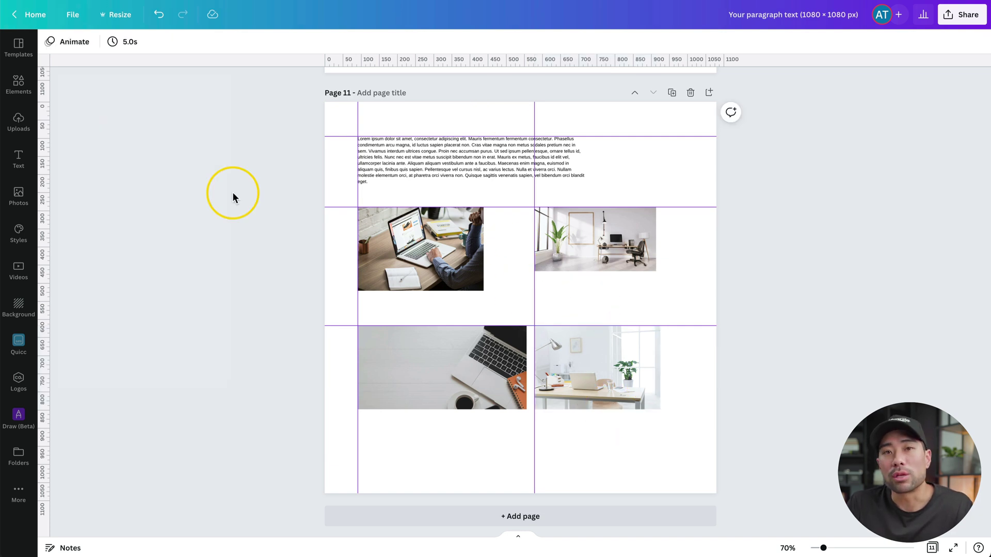
Hide the rulers and guides via the File menu
{"action": "left_click", "coordinate": [73, 17]}
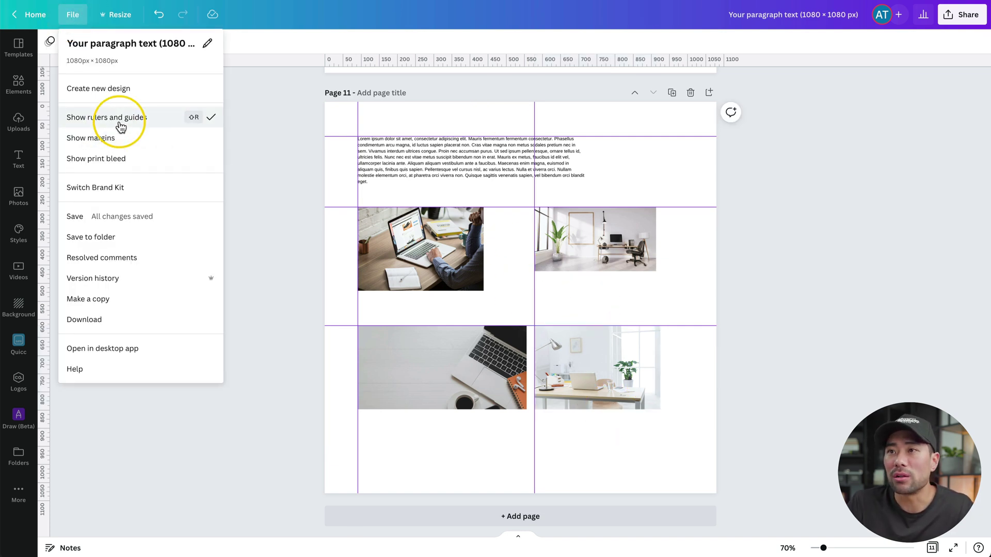
{"action": "left_click", "coordinate": [120, 123]}
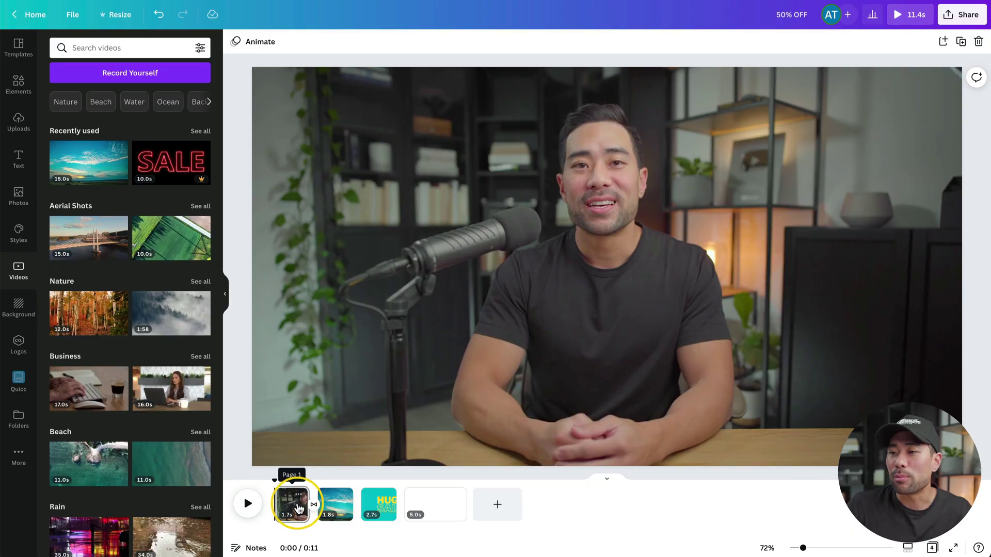
Preview the clip, sky and HUGE SALE pages, then play the video from the start
{"action": "left_click", "coordinate": [296, 501]}
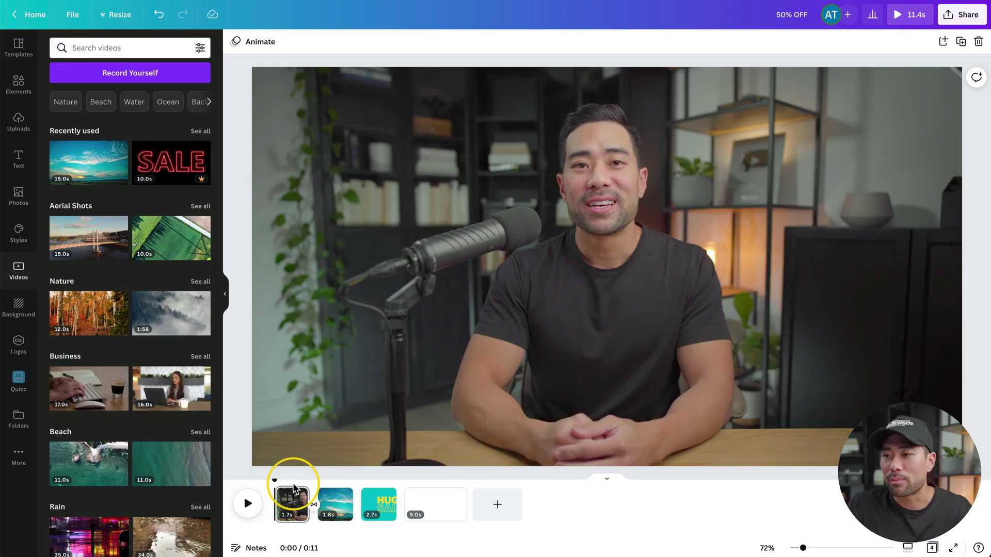
{"action": "left_click", "coordinate": [336, 493]}
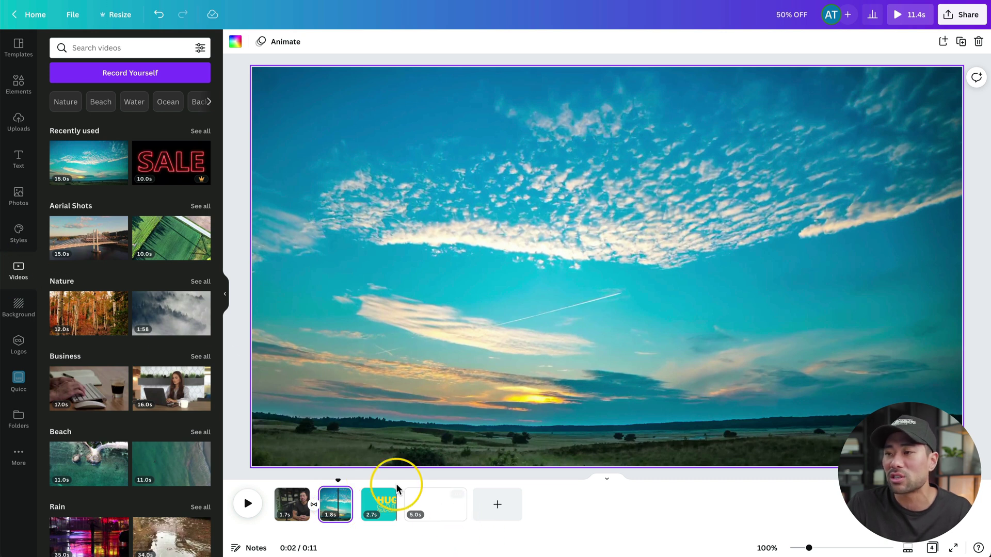
{"action": "left_click", "coordinate": [378, 497]}
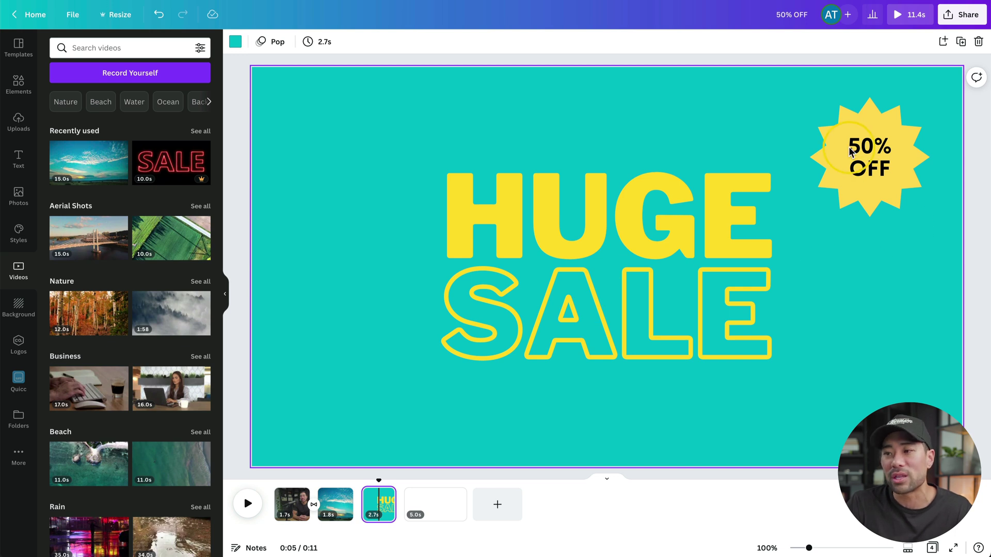
{"action": "left_click", "coordinate": [249, 504]}
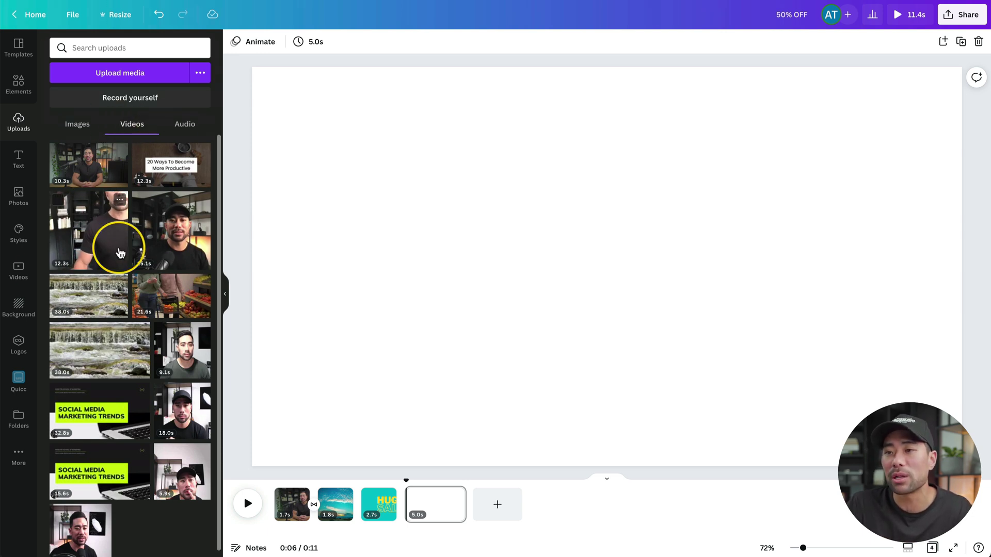
Add the 10.3s talking-head clip to page 4 and stretch it to fill the page
{"action": "left_click", "coordinate": [84, 171]}
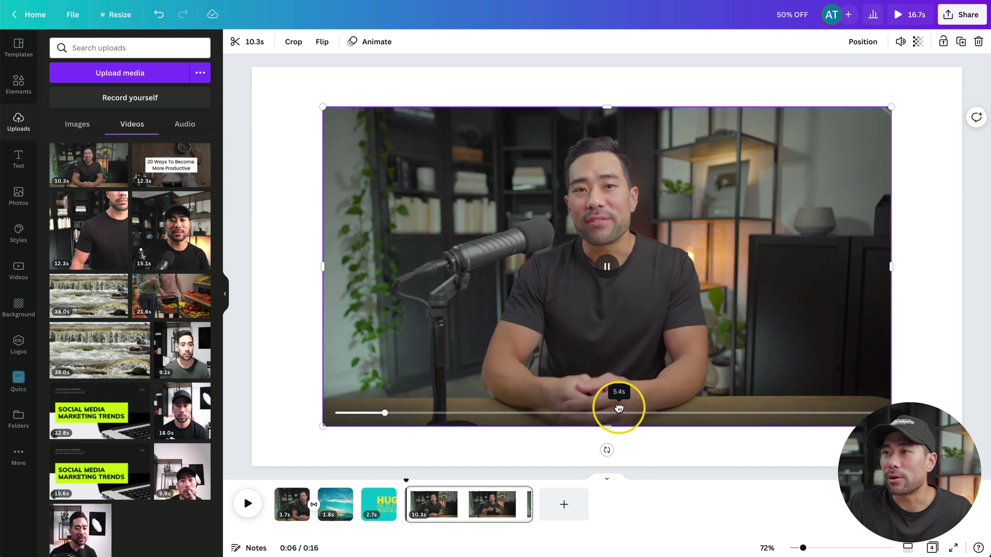
{"action": "left_click_drag", "start_coordinate": [619, 409], "coordinate": [520, 287]}
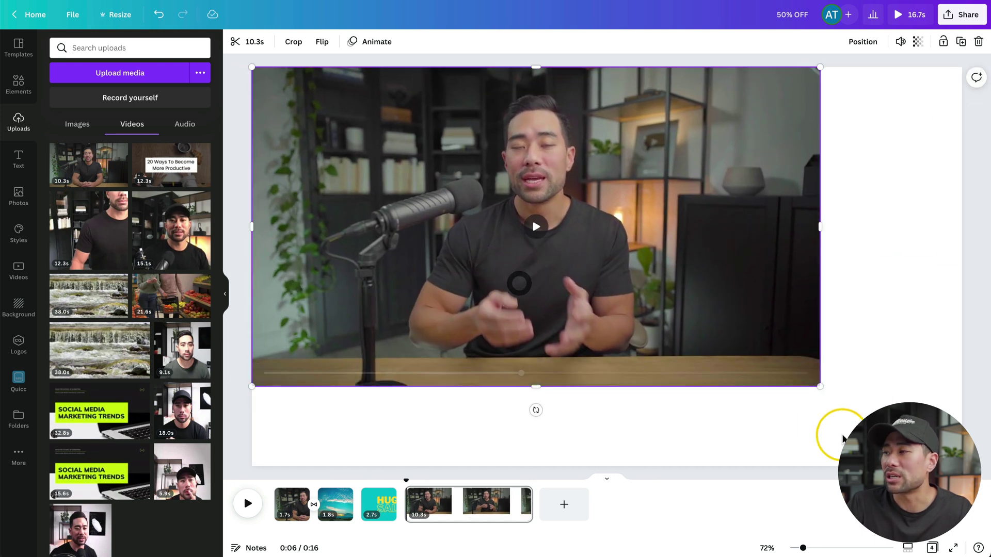
{"action": "left_click_drag", "start_coordinate": [820, 387], "coordinate": [962, 466]}
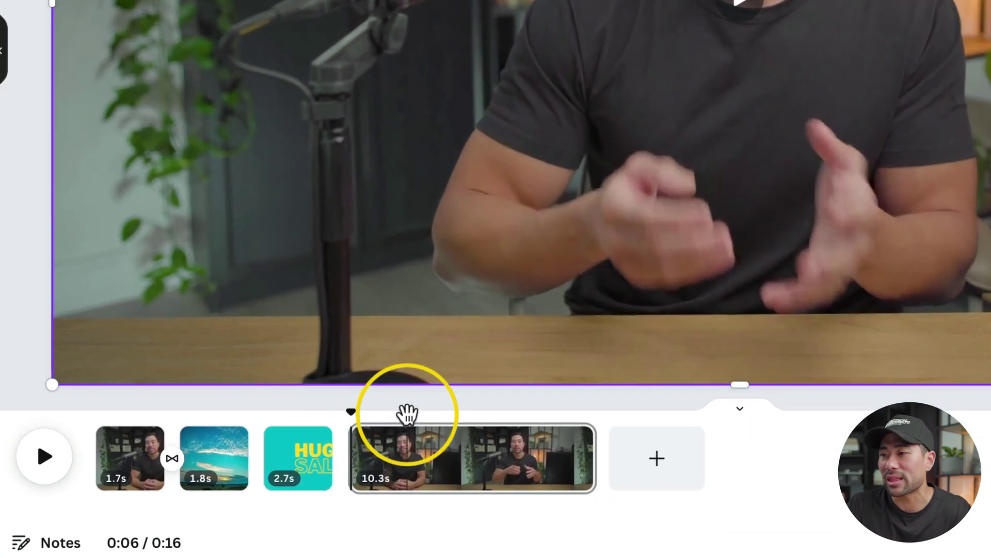
Split the 10.3s presenter clip at the playhead and trim the first part to 2.2s
{"action": "left_click", "coordinate": [434, 481]}
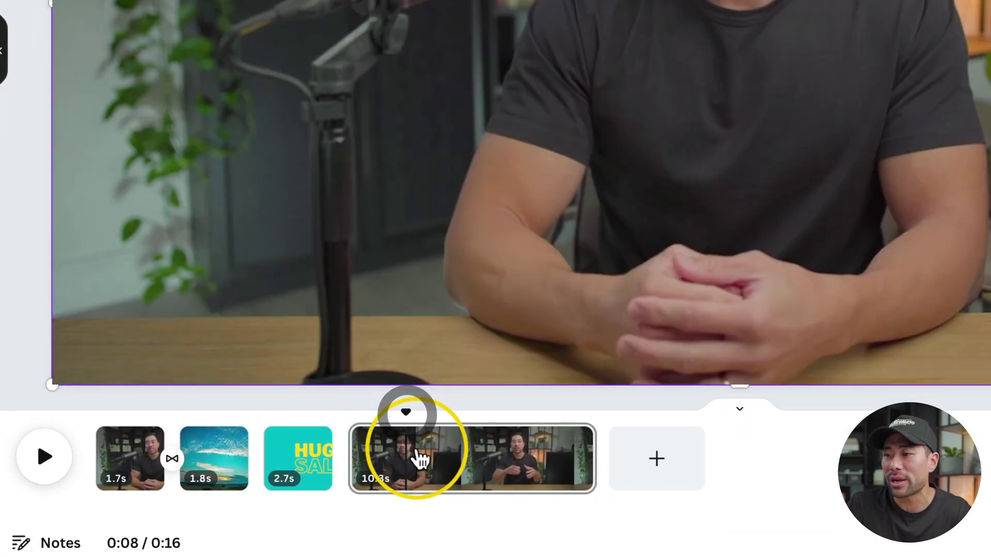
{"action": "left_click", "coordinate": [420, 466]}
{"action": "right_click", "coordinate": [419, 467]}
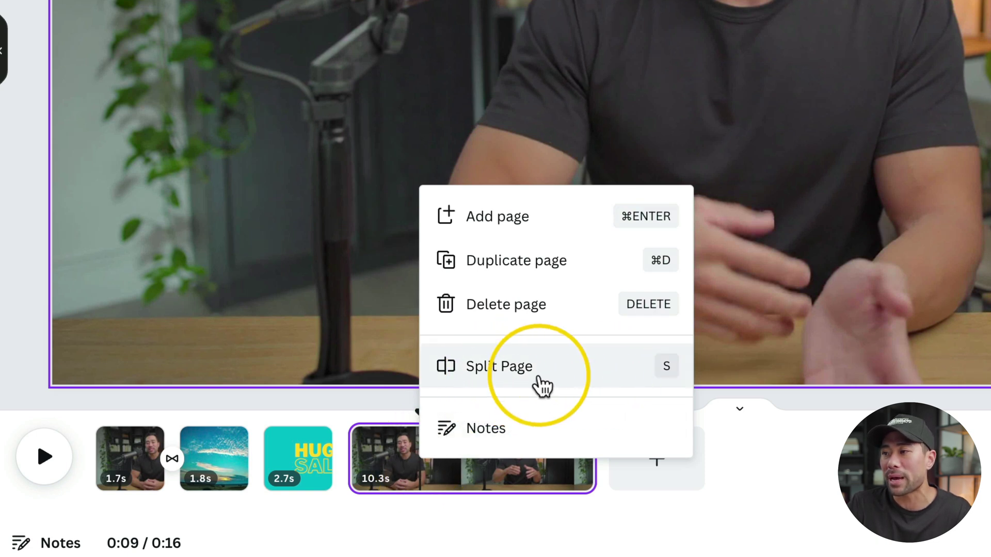
{"action": "left_click", "coordinate": [433, 488]}
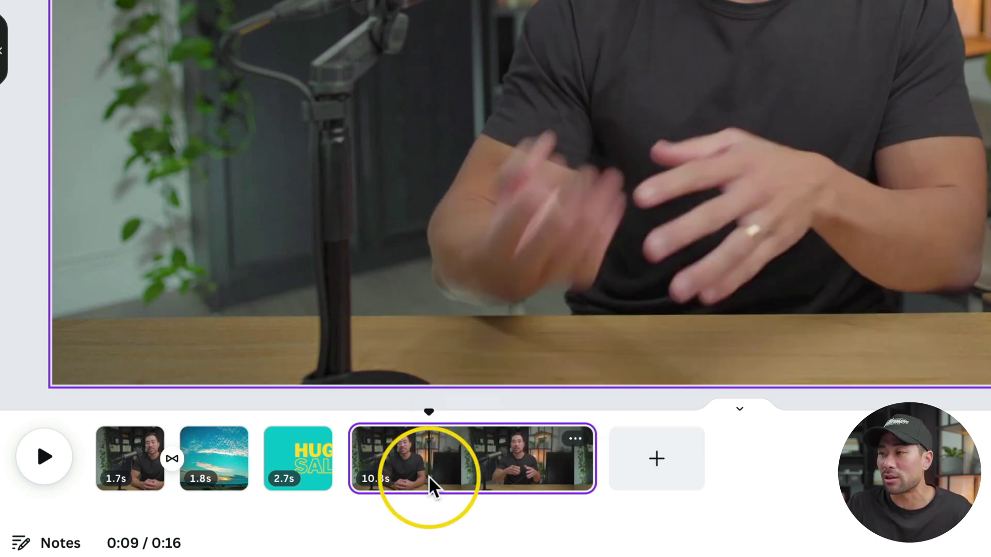
{"action": "key", "text": "s"}
{"action": "left_click", "coordinate": [392, 462]}
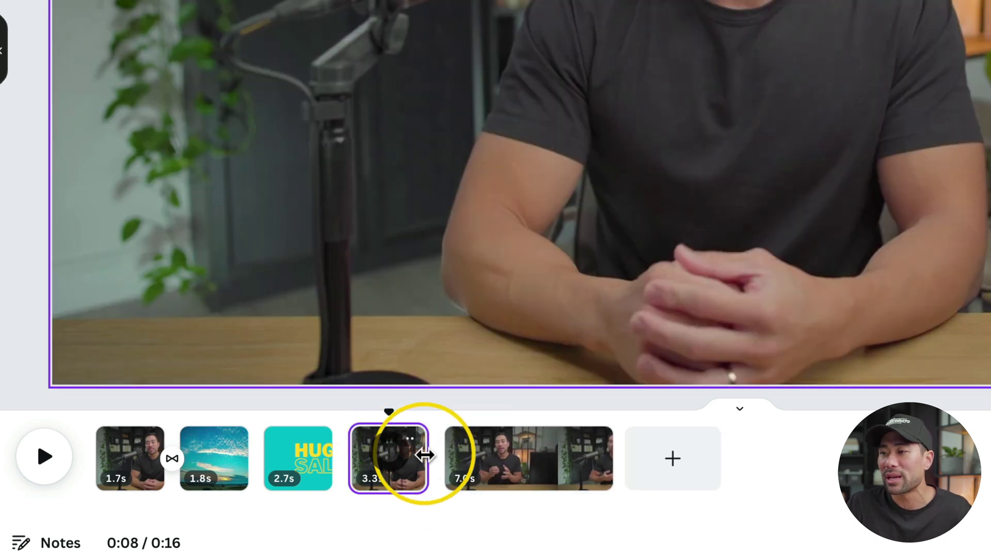
{"action": "left_click_drag", "start_coordinate": [424, 458], "coordinate": [401, 457]}
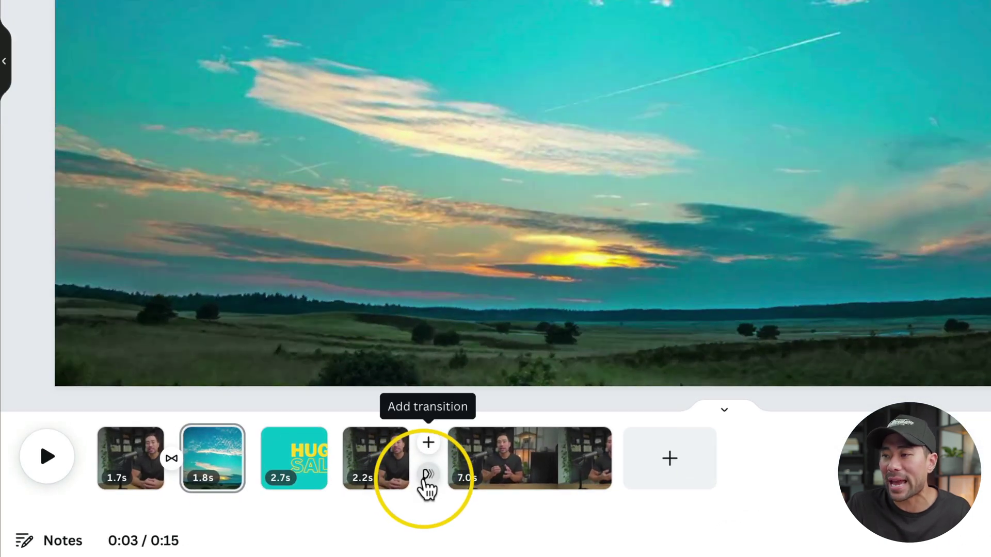
Add a Slide transition between the two presenter clips and play back to preview it
{"action": "left_click", "coordinate": [426, 480]}
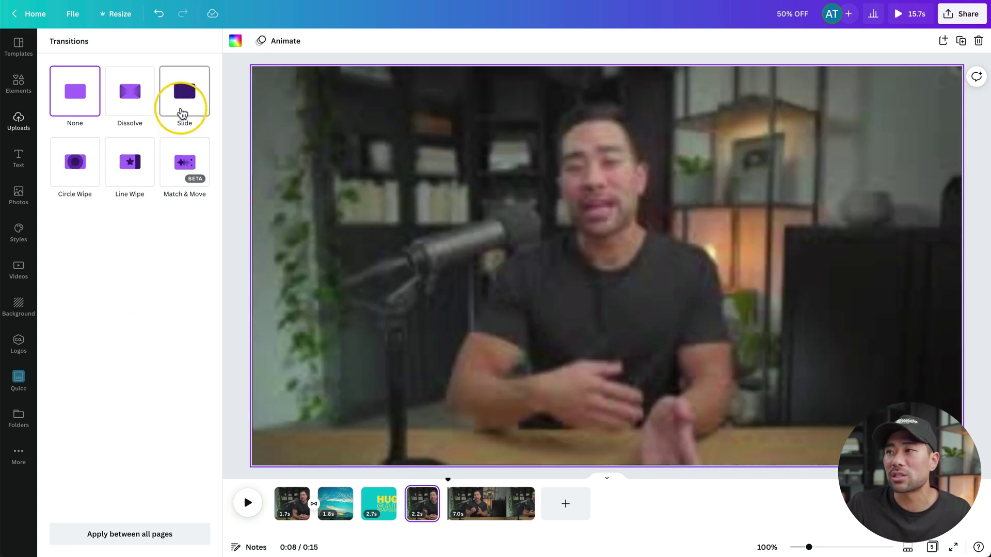
{"action": "left_click", "coordinate": [180, 114]}
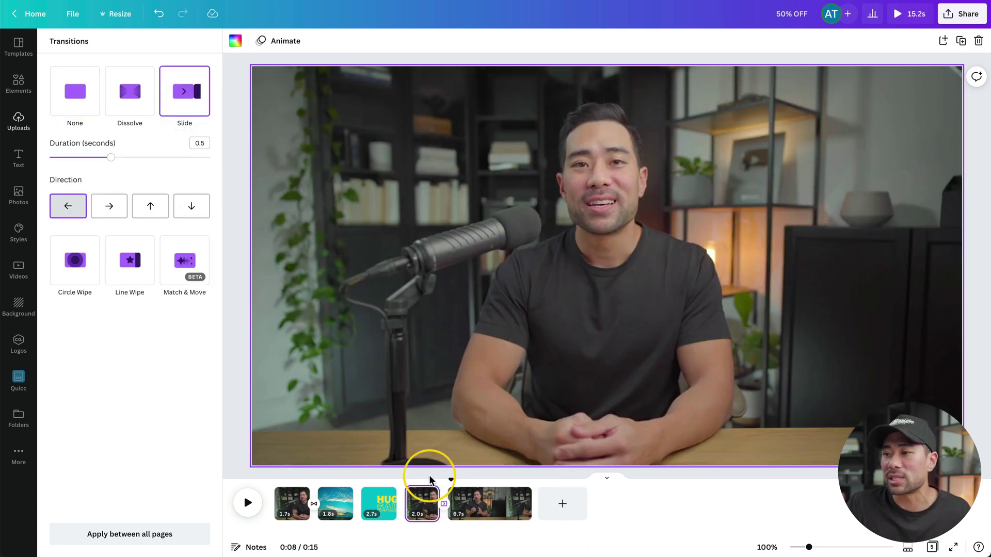
{"action": "left_click", "coordinate": [248, 503]}
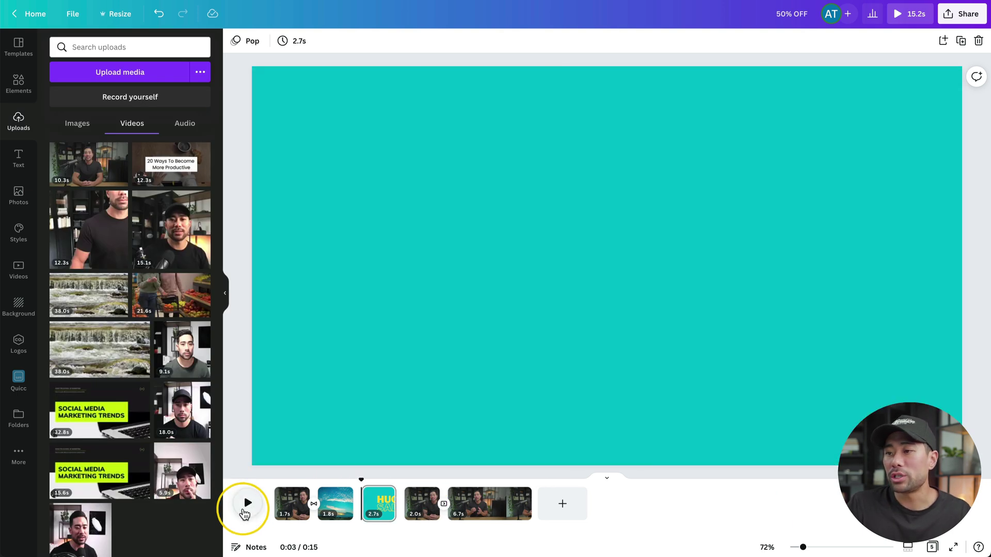
{"action": "left_click", "coordinate": [245, 511]}
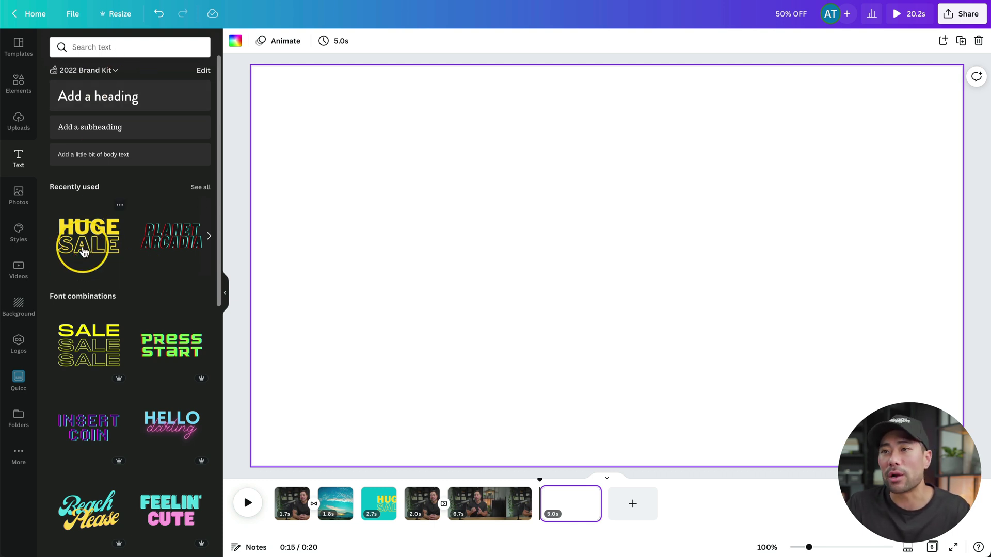
Add the recently used HUGE SALE text to the blank page and make its background turquoise
{"action": "left_click", "coordinate": [88, 236]}
{"action": "left_click", "coordinate": [280, 213]}
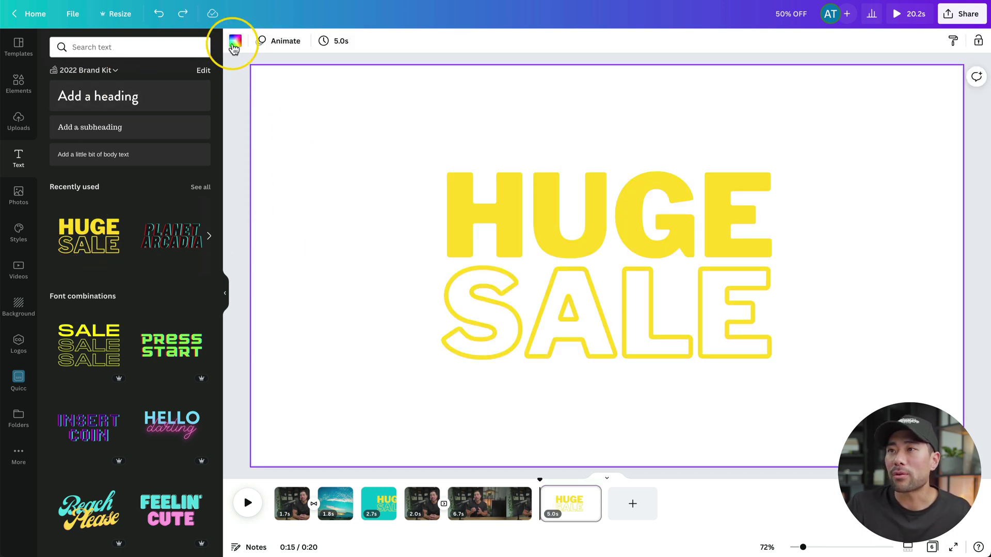
{"action": "left_click", "coordinate": [236, 41]}
{"action": "left_click", "coordinate": [84, 327]}
{"action": "left_click", "coordinate": [811, 312]}
Paste the yellow 50% OFF starburst sticker onto the top right of the page
{"action": "key", "text": "ctrl+v"}
{"action": "left_click", "coordinate": [883, 102]}
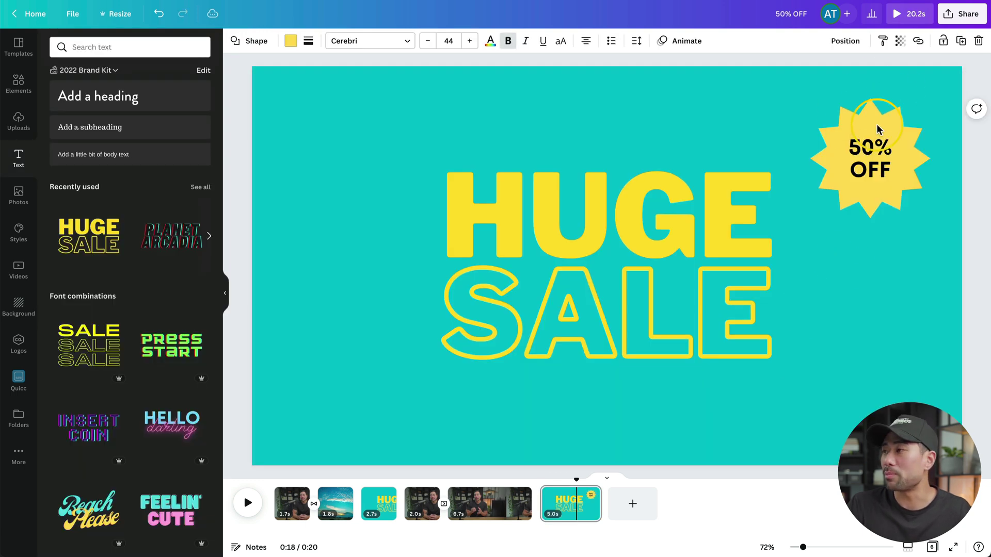
{"action": "left_click", "coordinate": [851, 396]}
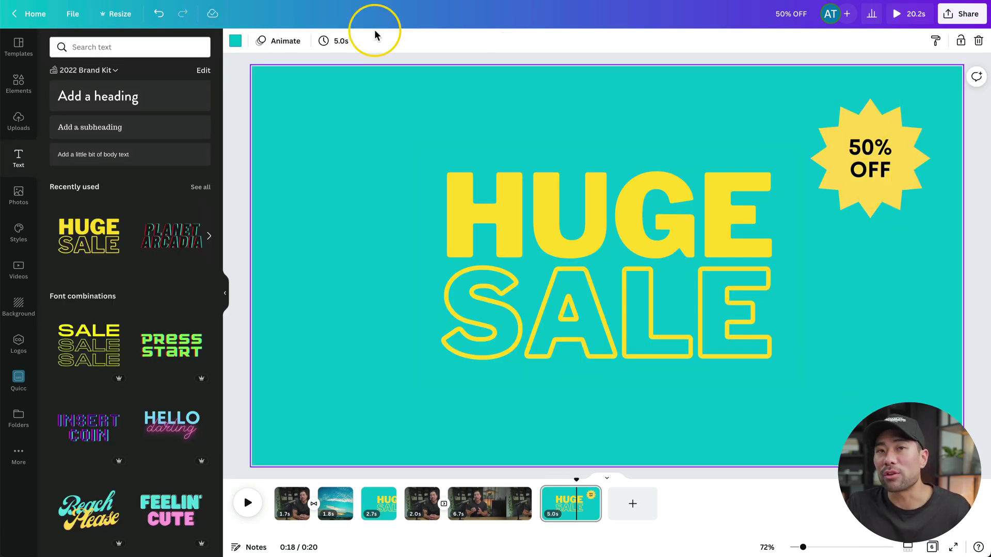
Apply the Breathe page animation, then view the MP4 Video download settings under Share
{"action": "left_click", "coordinate": [287, 43]}
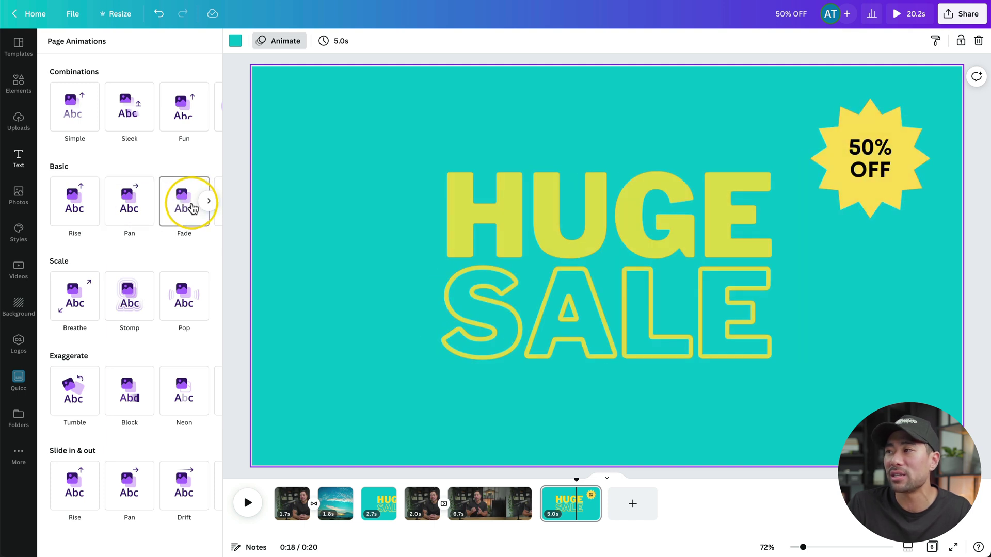
{"action": "left_click", "coordinate": [73, 309]}
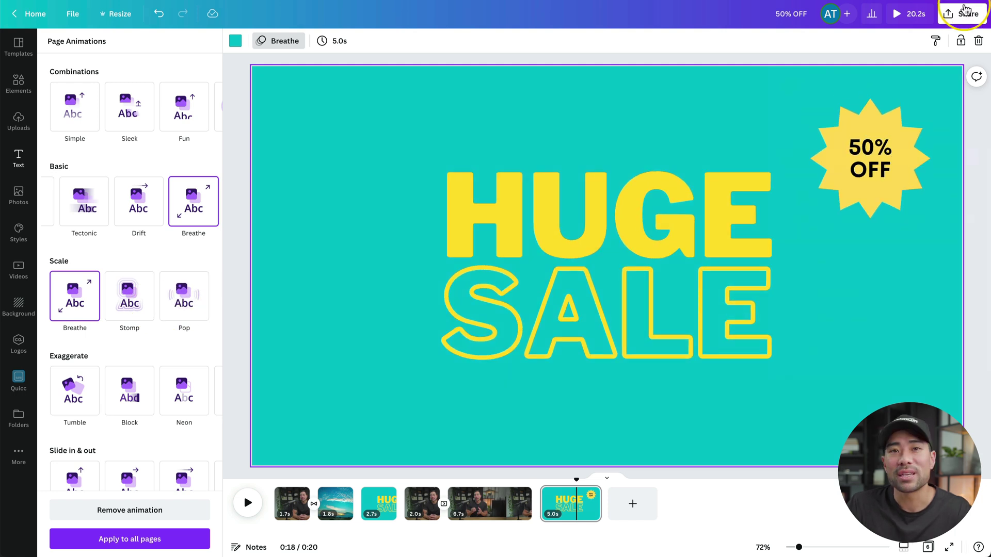
{"action": "left_click", "coordinate": [966, 10]}
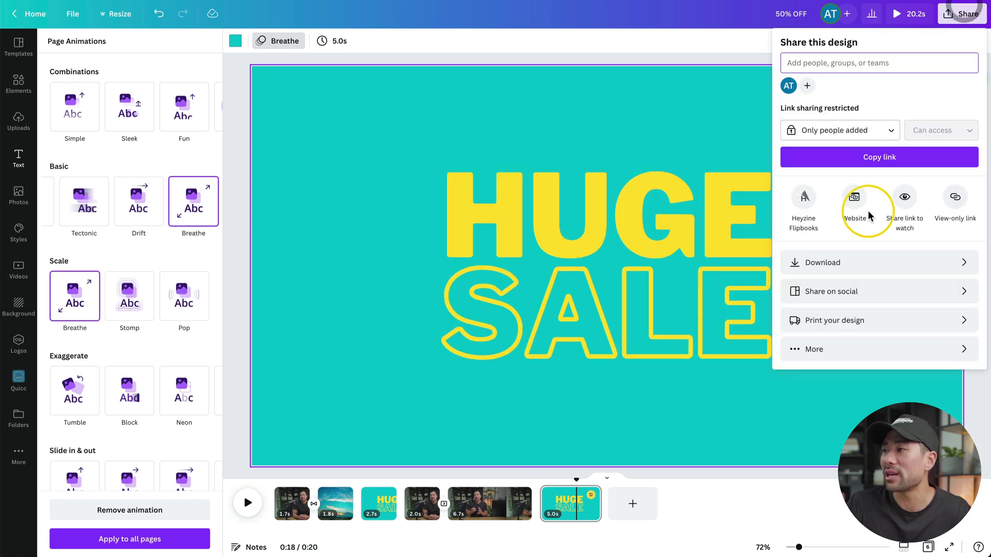
{"action": "left_click", "coordinate": [843, 261]}
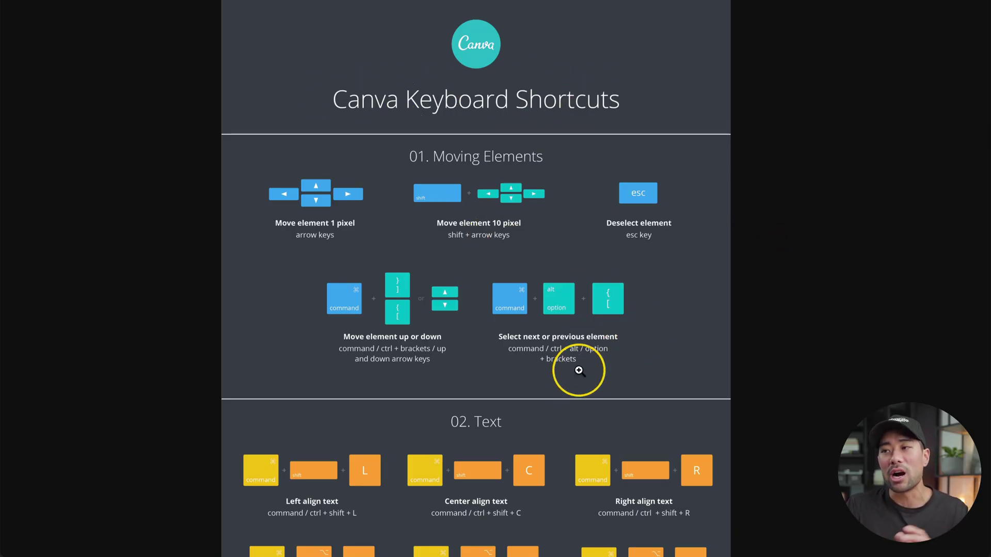
Scroll down the keyboard shortcuts sheet to Other useful shortcuts, then back to Moving Elements
{"action": "scroll", "coordinate": [578, 377], "scroll_direction": "down", "scroll_amount": 15}
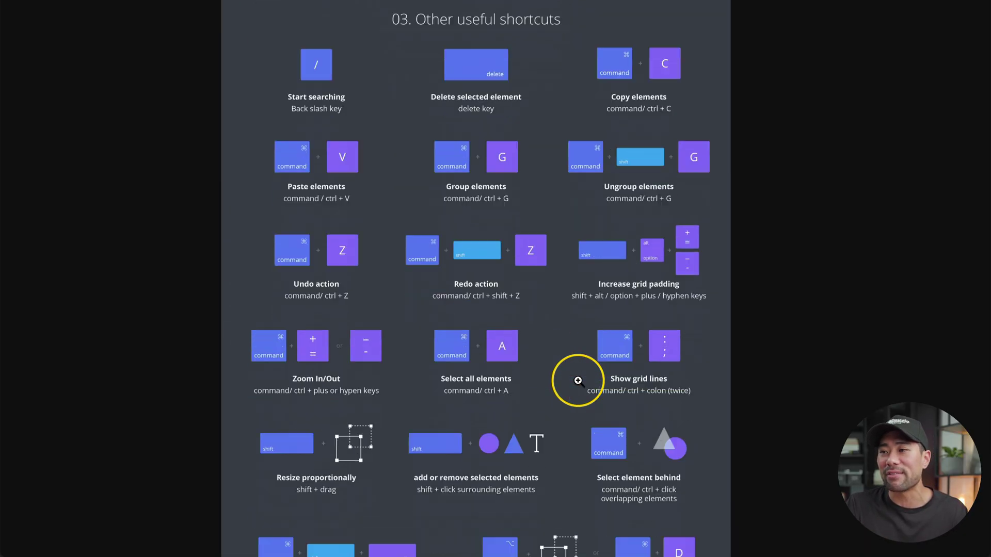
{"action": "scroll", "coordinate": [578, 381], "scroll_direction": "up", "scroll_amount": 15}
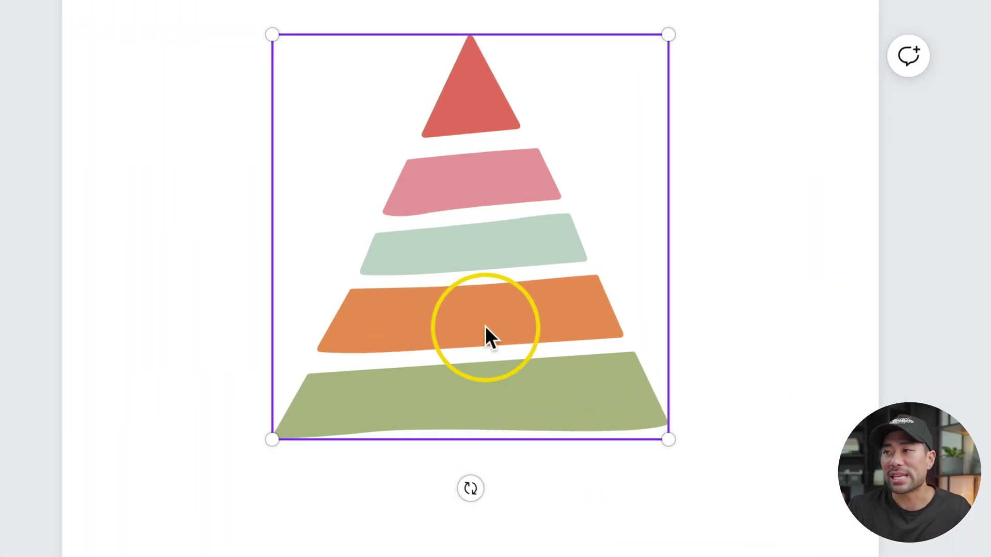
Nudge the pyramid right 1 px at a time, then in 10 px steps with Shift+Right
{"action": "key", "text": "Right"}
{"action": "key", "text": "Right"}
{"action": "key", "text": "Right"}
{"action": "key", "text": "Right"}
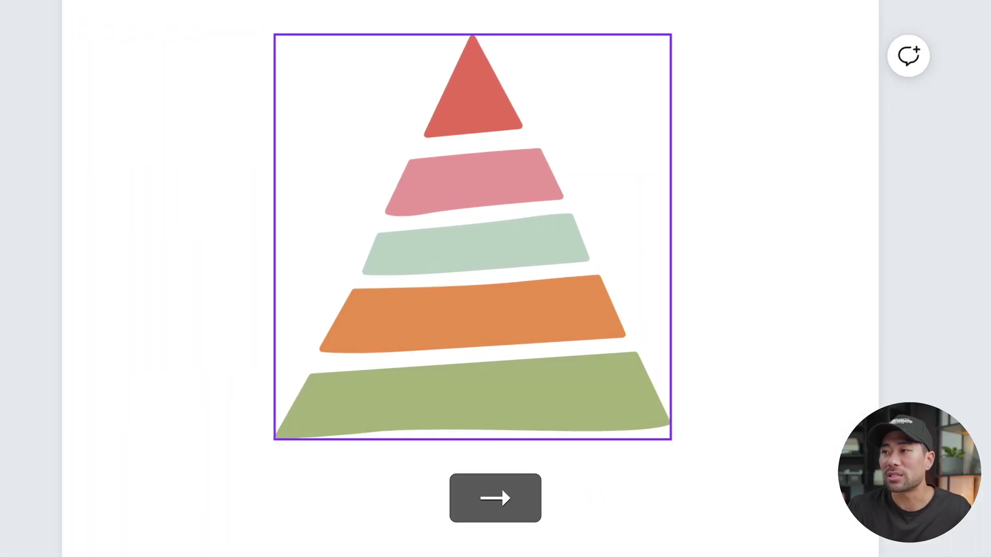
{"action": "key", "text": "Right"}
{"action": "key", "text": "Right"}
{"action": "key", "text": "Right"}
{"action": "key", "text": "Right"}
{"action": "key", "text": "Right"}
{"action": "key", "text": "Right"}
{"action": "key", "text": "Right"}
{"action": "key", "text": "Right"}
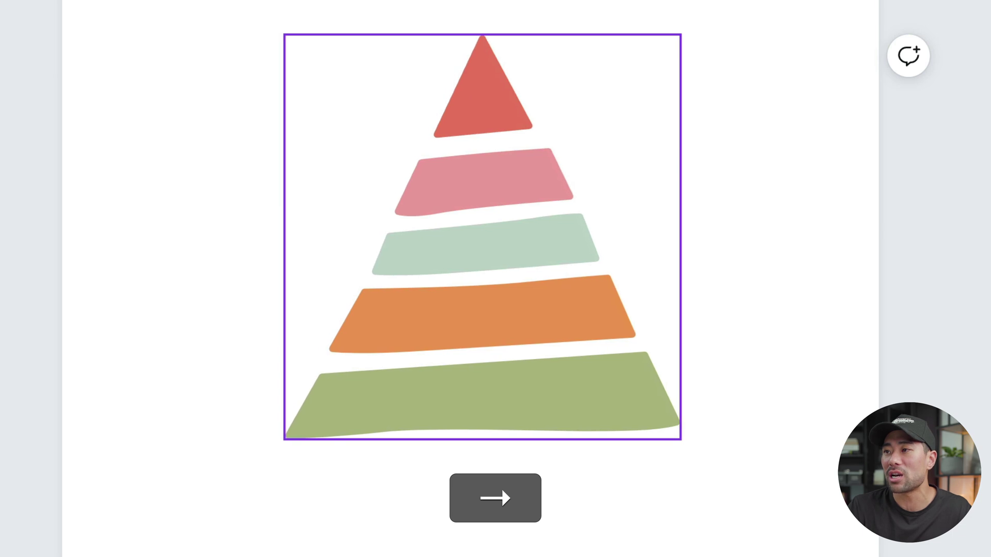
{"action": "key", "text": "Right"}
{"action": "key", "text": "Right"}
{"action": "key", "text": "Left"}
{"action": "key", "text": "Left"}
{"action": "key", "text": "Left"}
{"action": "key", "text": "Left"}
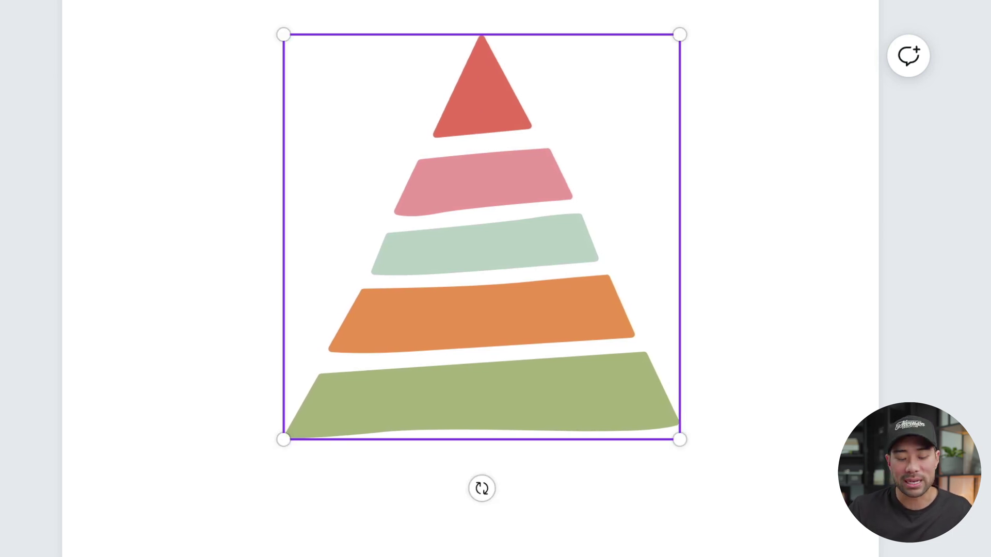
{"action": "key", "text": "shift"}
{"action": "key", "text": "shift+Right"}
{"action": "key", "text": "shift+Right"}
{"action": "key", "text": "shift+Right"}
{"action": "key", "text": "shift+Right"}
{"action": "key", "text": "shift+Right"}
{"action": "key", "text": "shift+Right"}
{"action": "key", "text": "shift+Right"}
{"action": "key", "text": "shift+Right"}
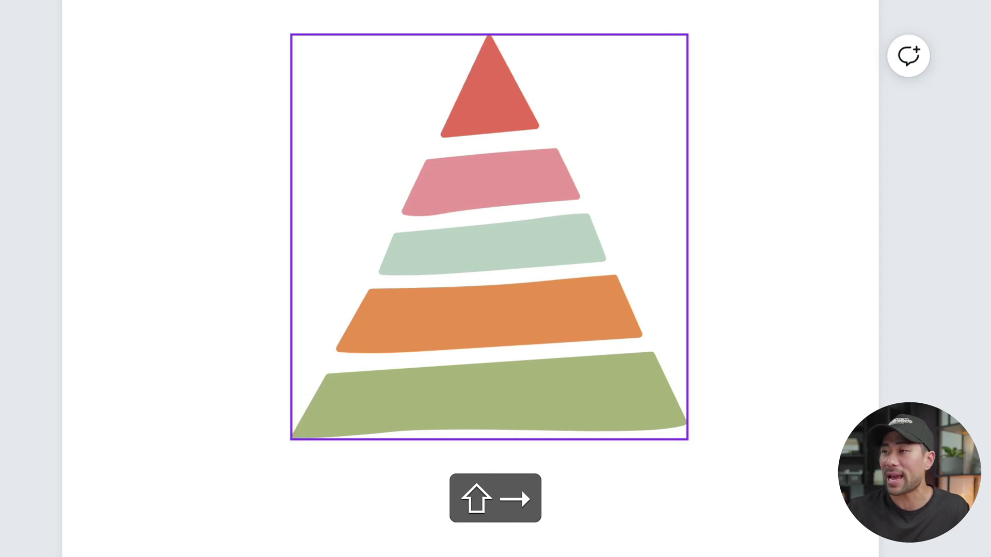
{"action": "key", "text": "shift+Right"}
{"action": "key", "text": "shift+Right"}
{"action": "key", "text": "shift+Right"}
{"action": "key", "text": "shift+Right"}
{"action": "key", "text": "shift+Right"}
{"action": "key", "text": "shift+Right"}
{"action": "key", "text": "shift+Right"}
{"action": "key", "text": "shift+Right"}
{"action": "key", "text": "shift+Right"}
{"action": "key", "text": "shift+Right"}
{"action": "key", "text": "shift+Right"}
{"action": "key", "text": "shift+Right"}
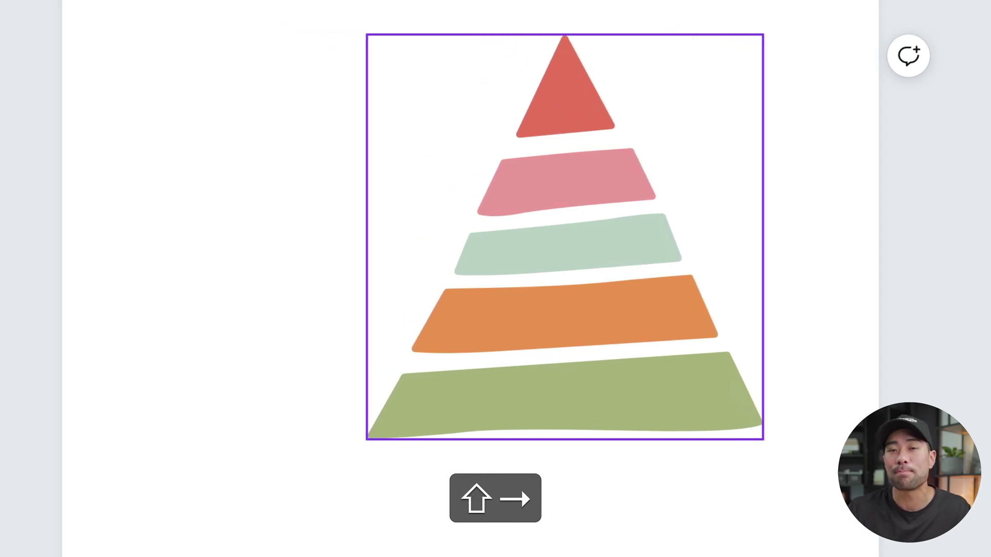